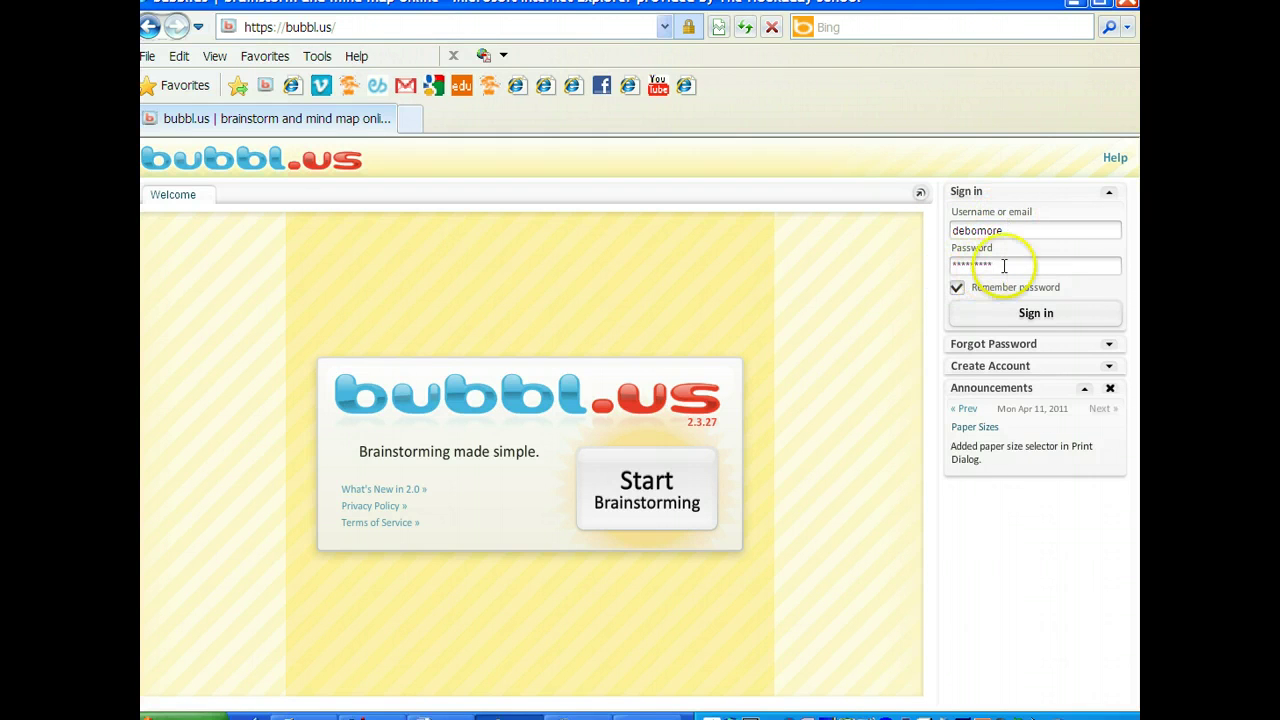
Step: Sign in with the saved credentials and create a new blank sheet
click(1035, 314)
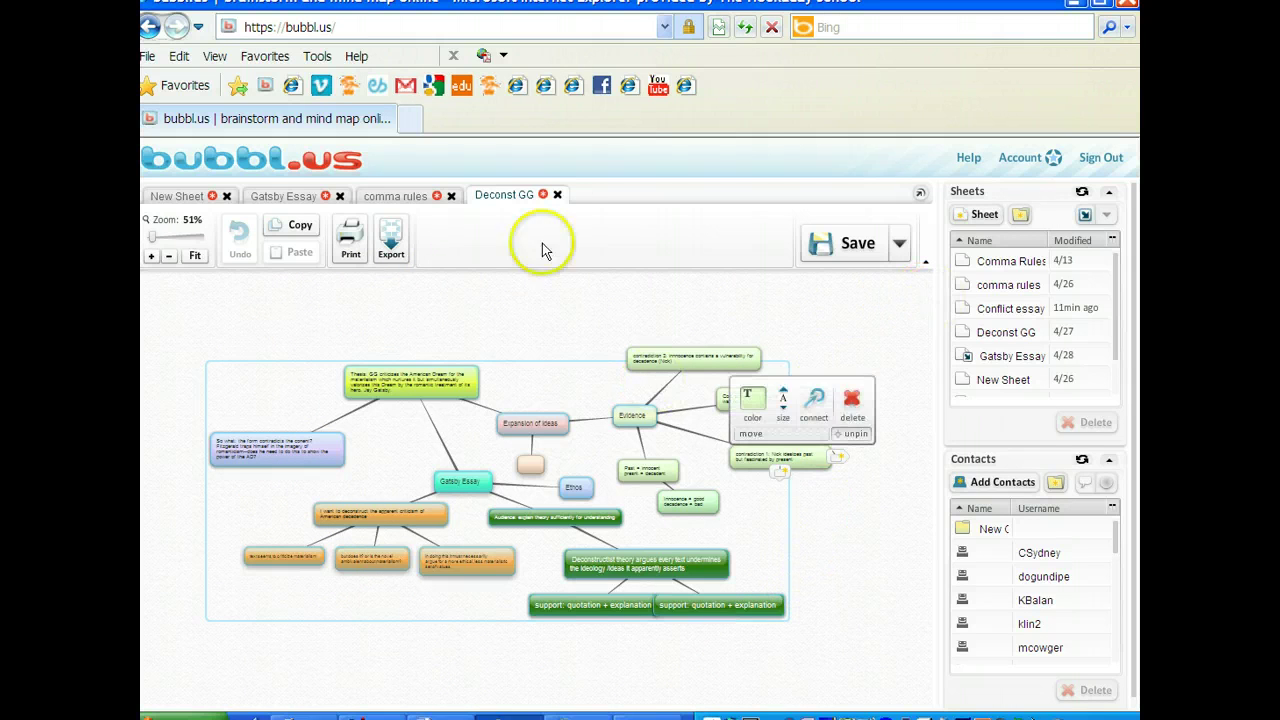
click(978, 215)
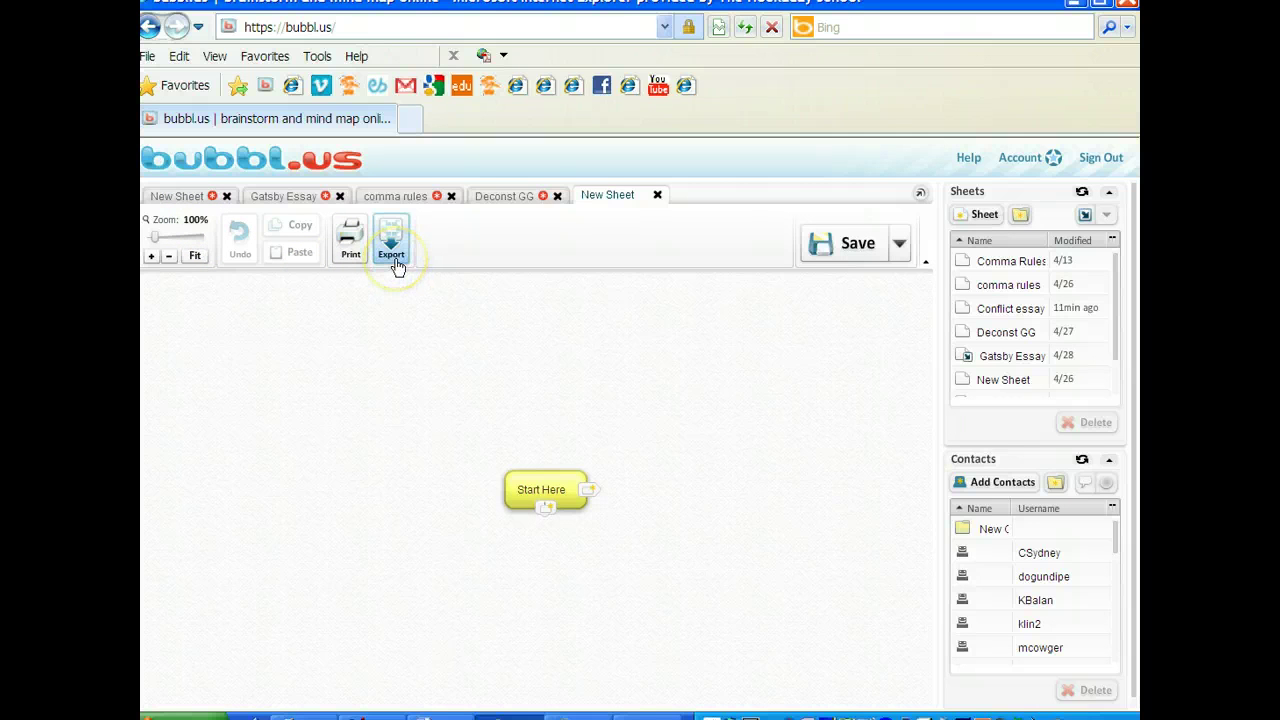
Step: Add two child bubbles under "Start Here" and spread them apart, one to the lower left and one to the lower right
click(549, 509)
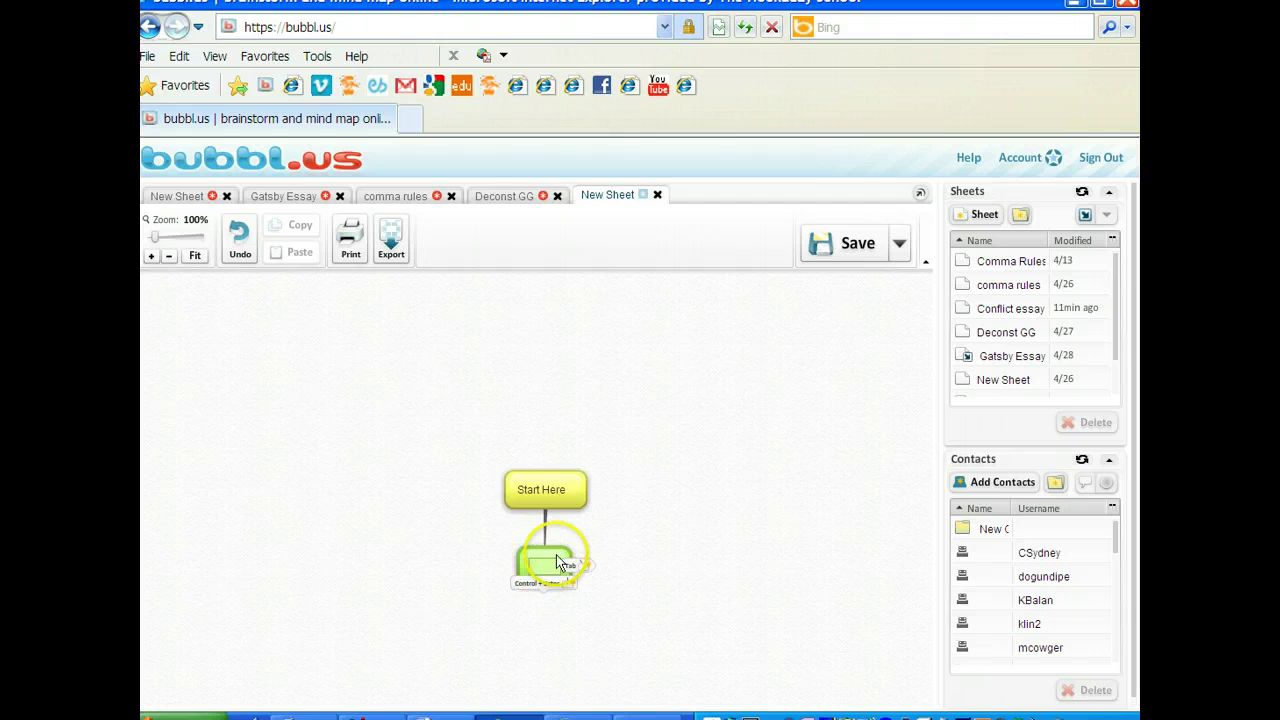
click(570, 502)
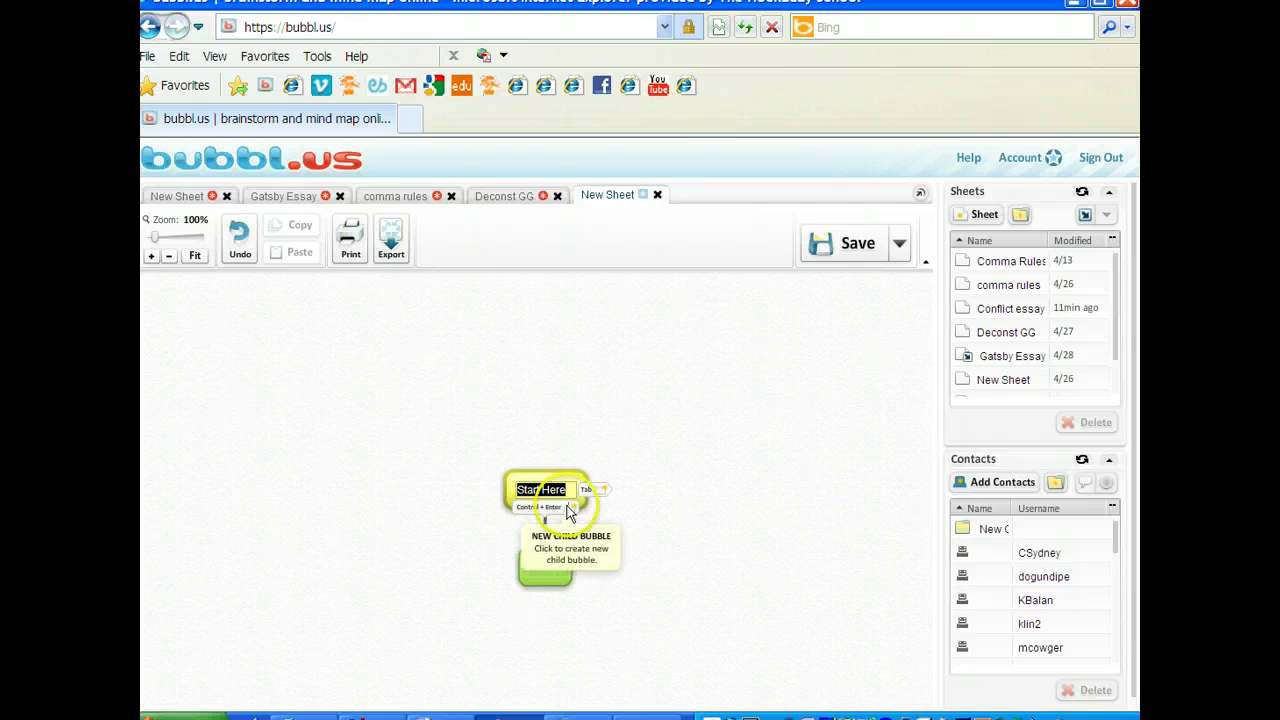
click(570, 504)
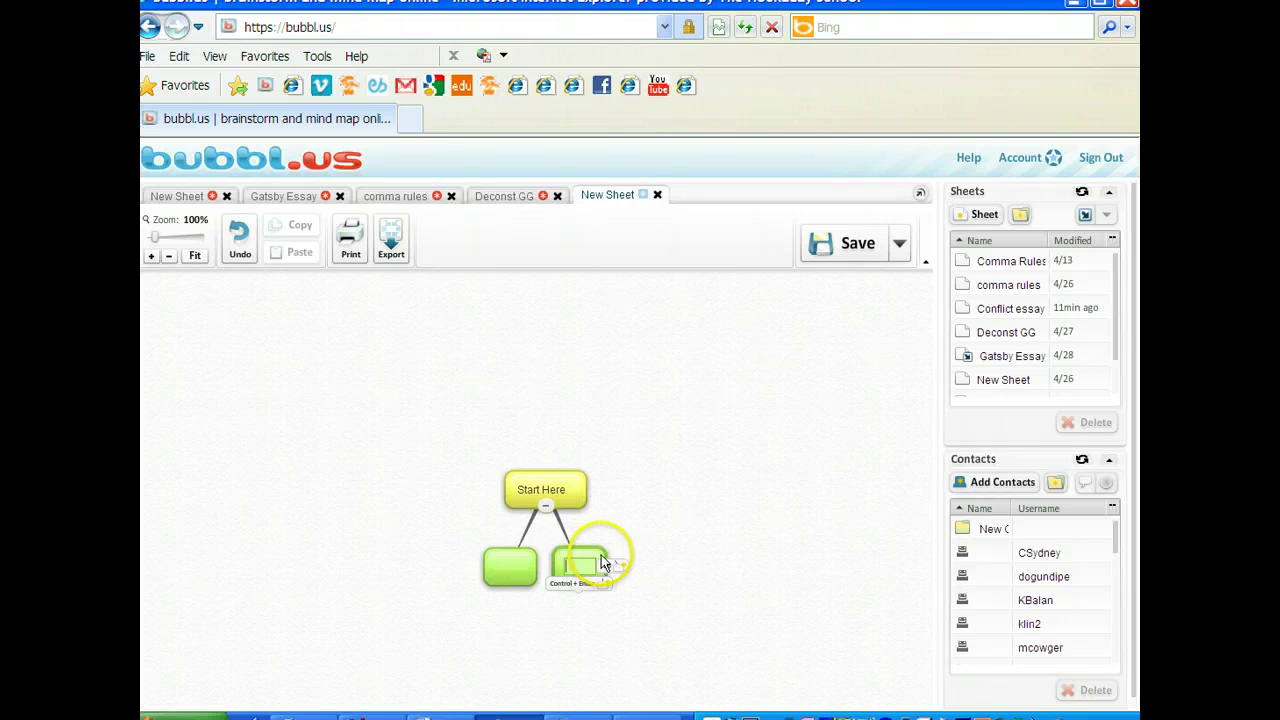
drag(603, 560, 658, 536)
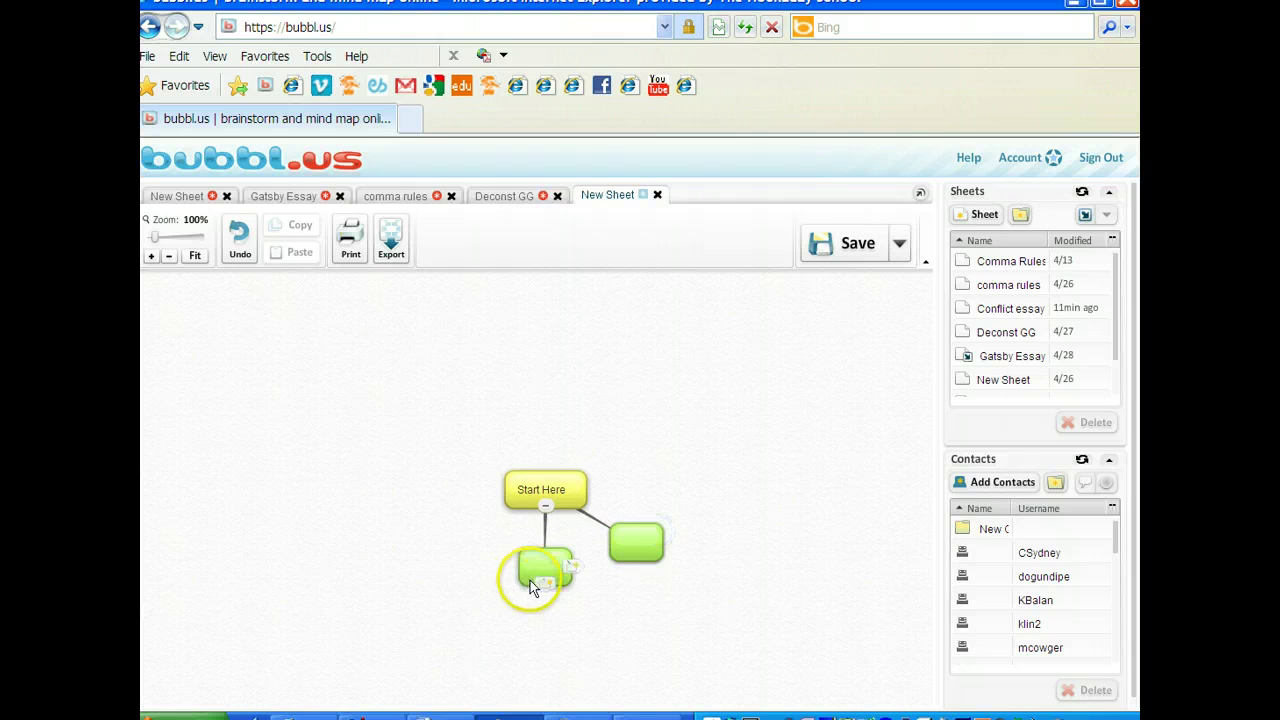
mouse_move(522, 580)
drag(522, 578, 450, 572)
Step: Add two more child bubbles to "Start Here", moving the existing right one to the upper right and the newest to the lower right
mouse_move(584, 492)
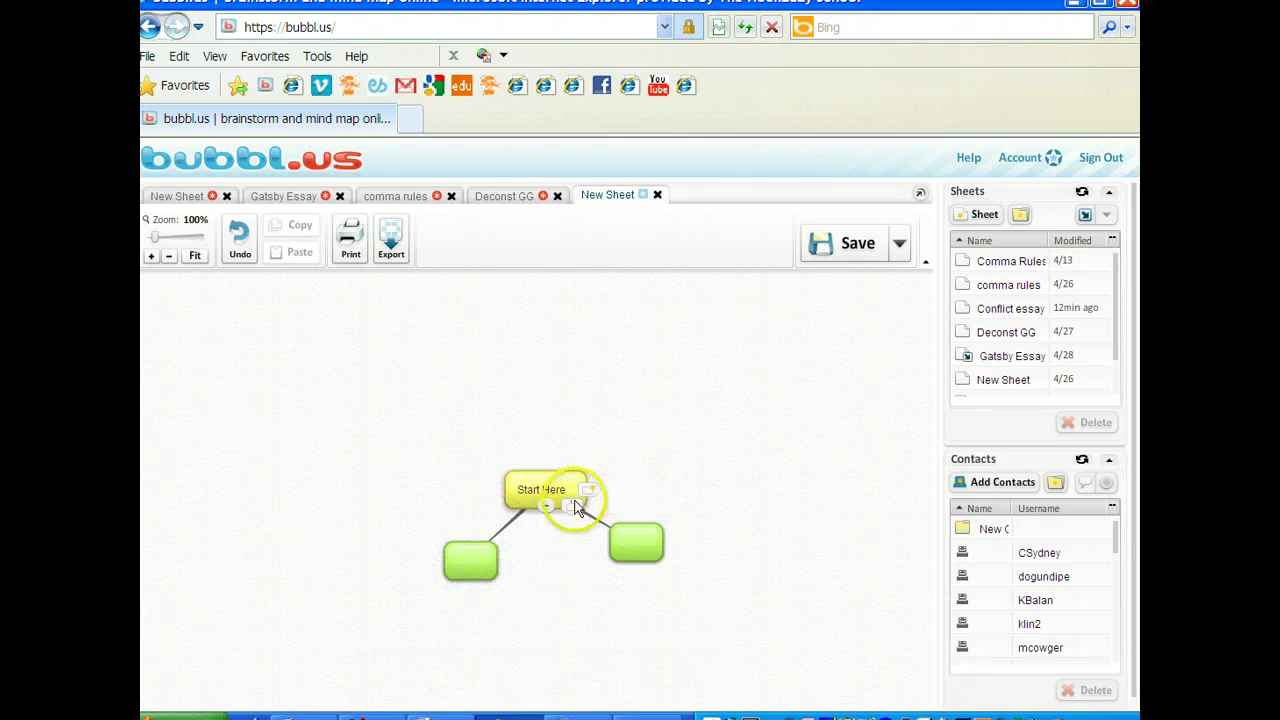
click(572, 500)
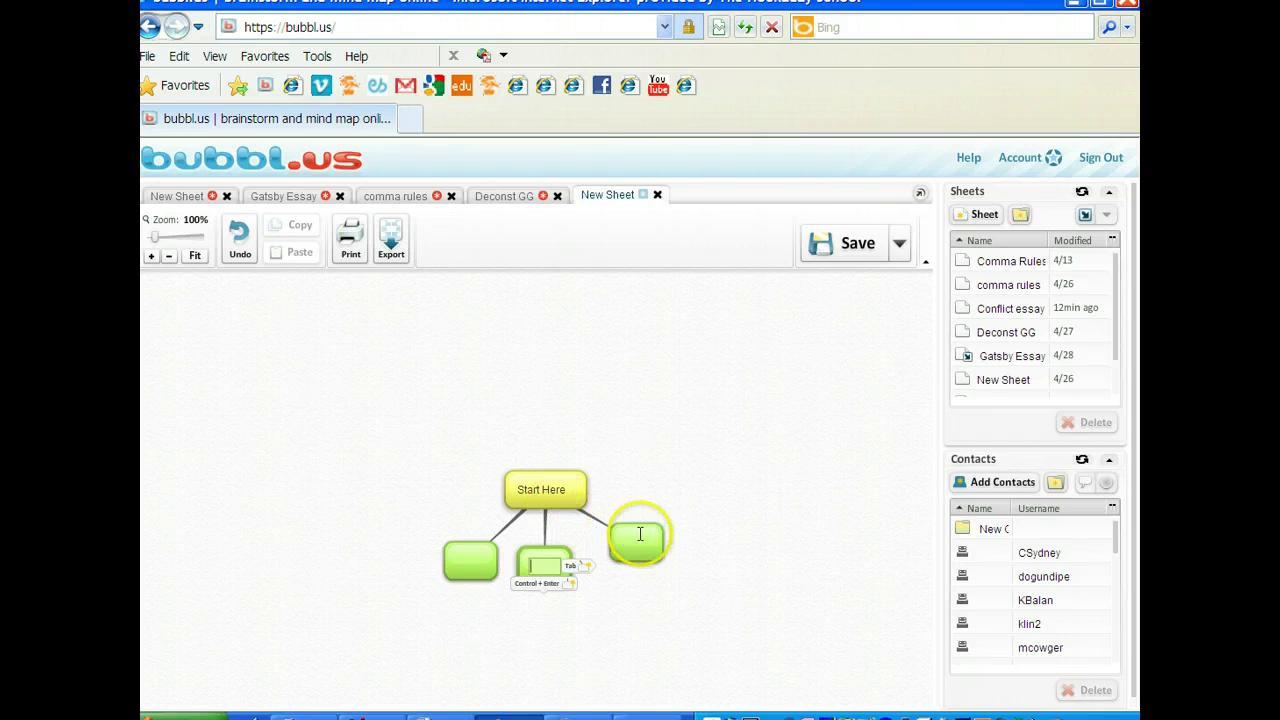
drag(640, 534, 697, 425)
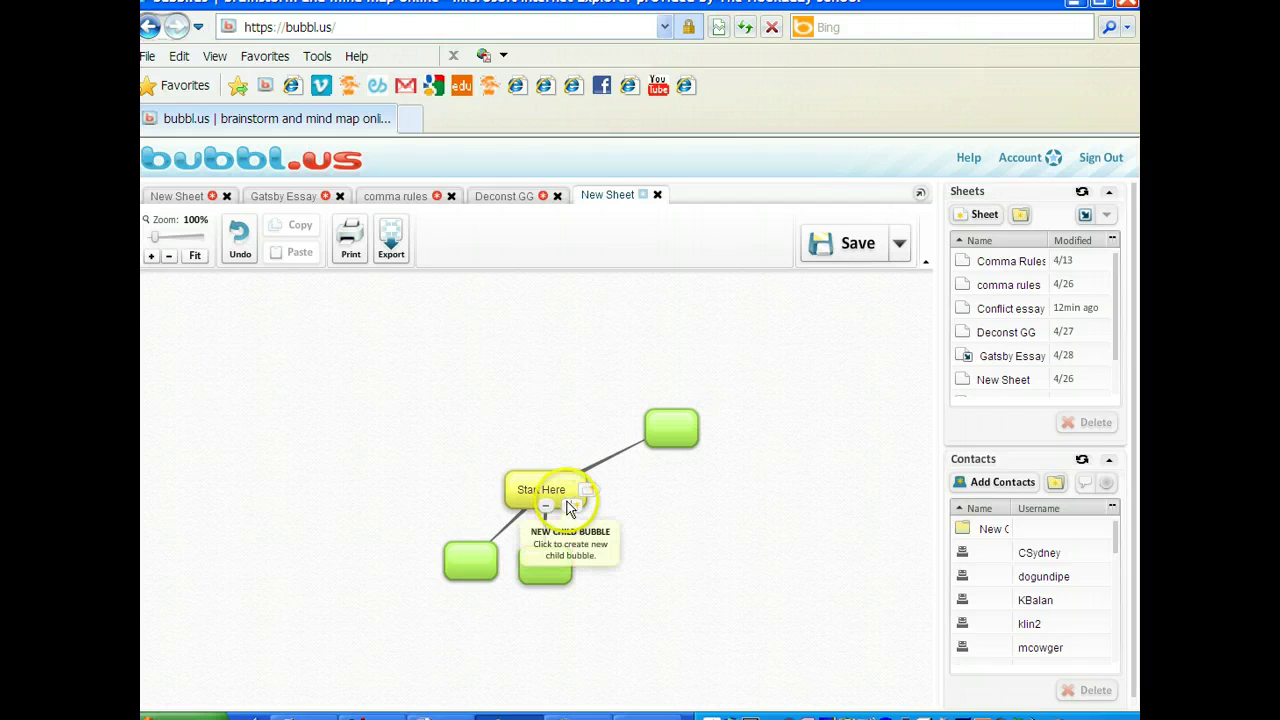
click(569, 498)
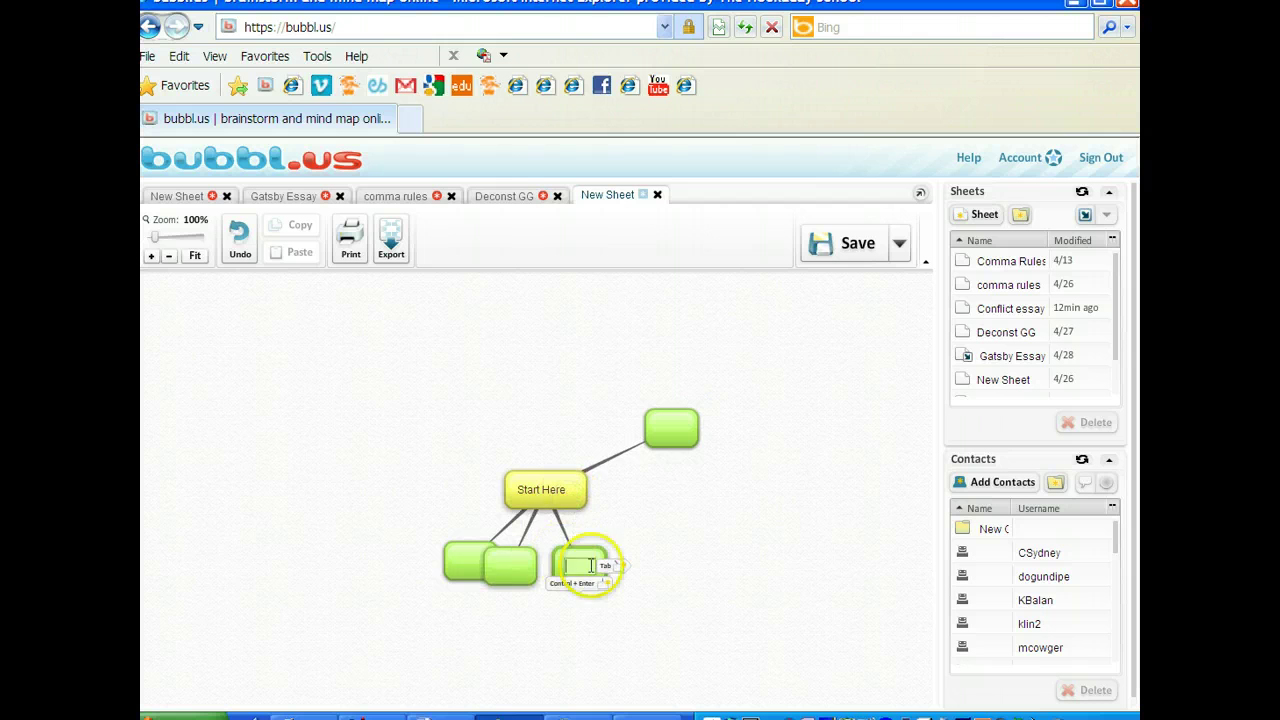
drag(623, 560, 658, 536)
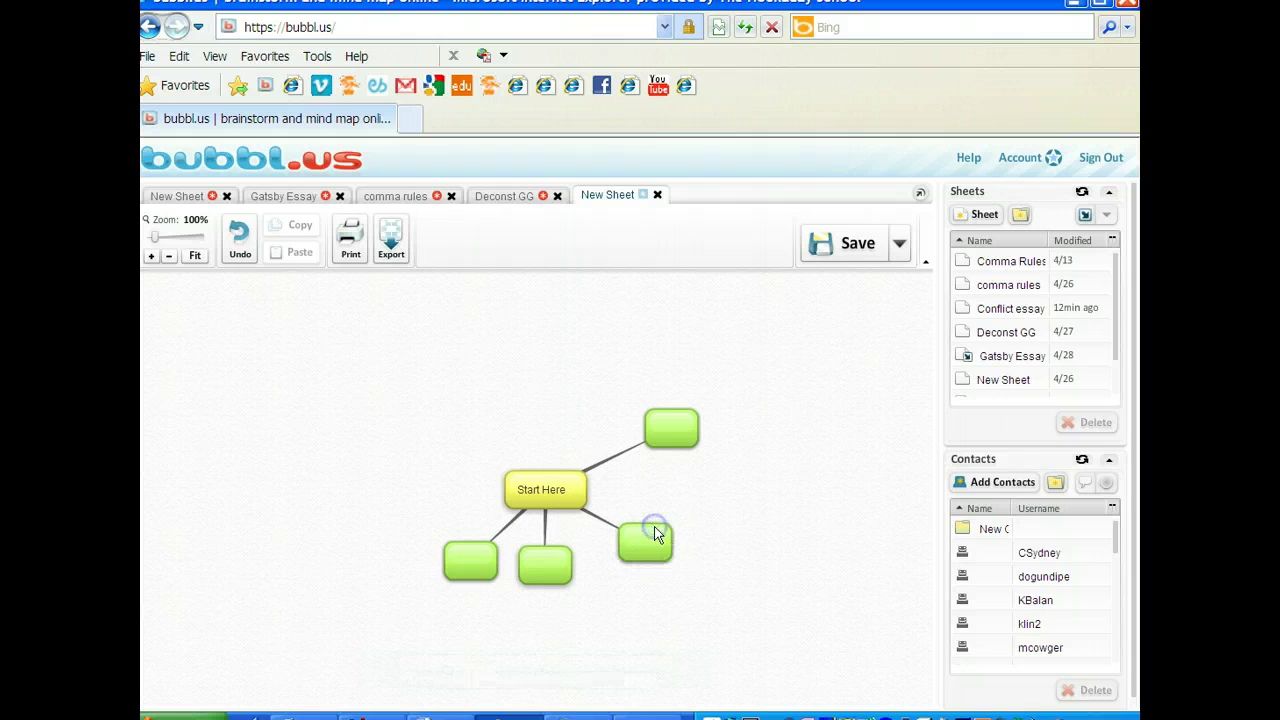
Step: Add a sibling of the upper-right bubble under "Start Here" and move the leftmost bubble to the upper left of the central bubble
click(694, 428)
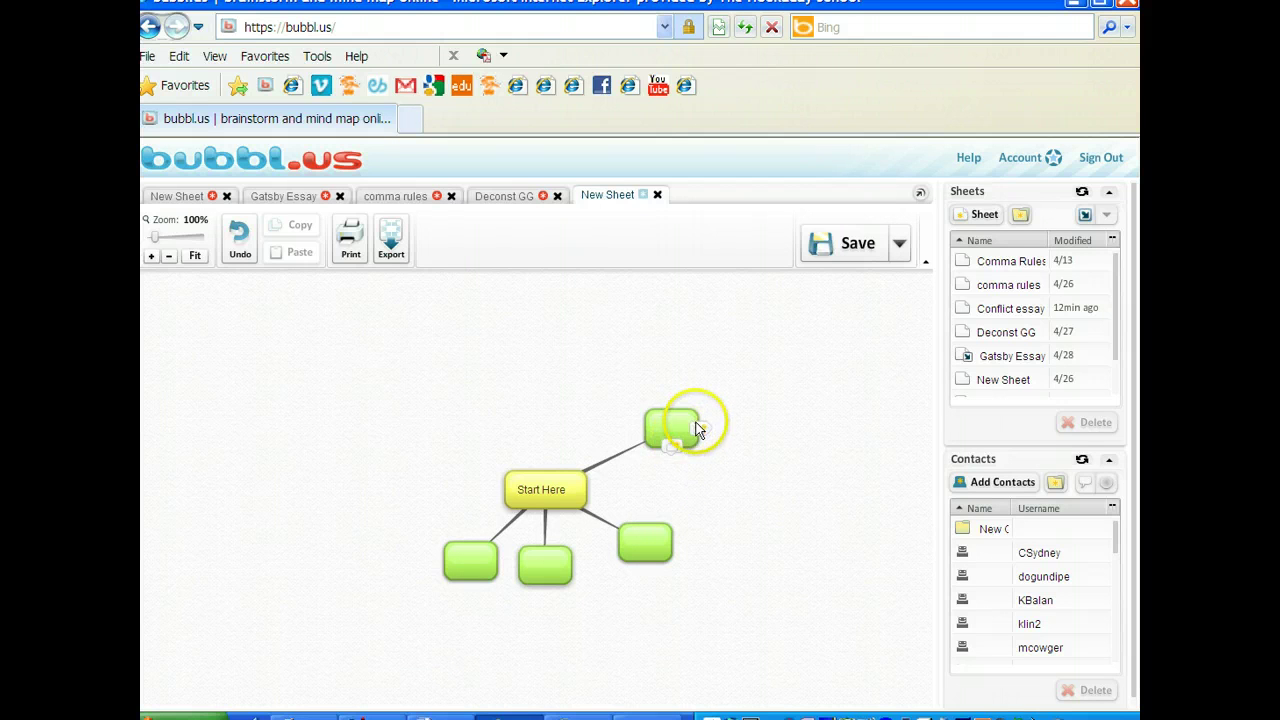
click(697, 427)
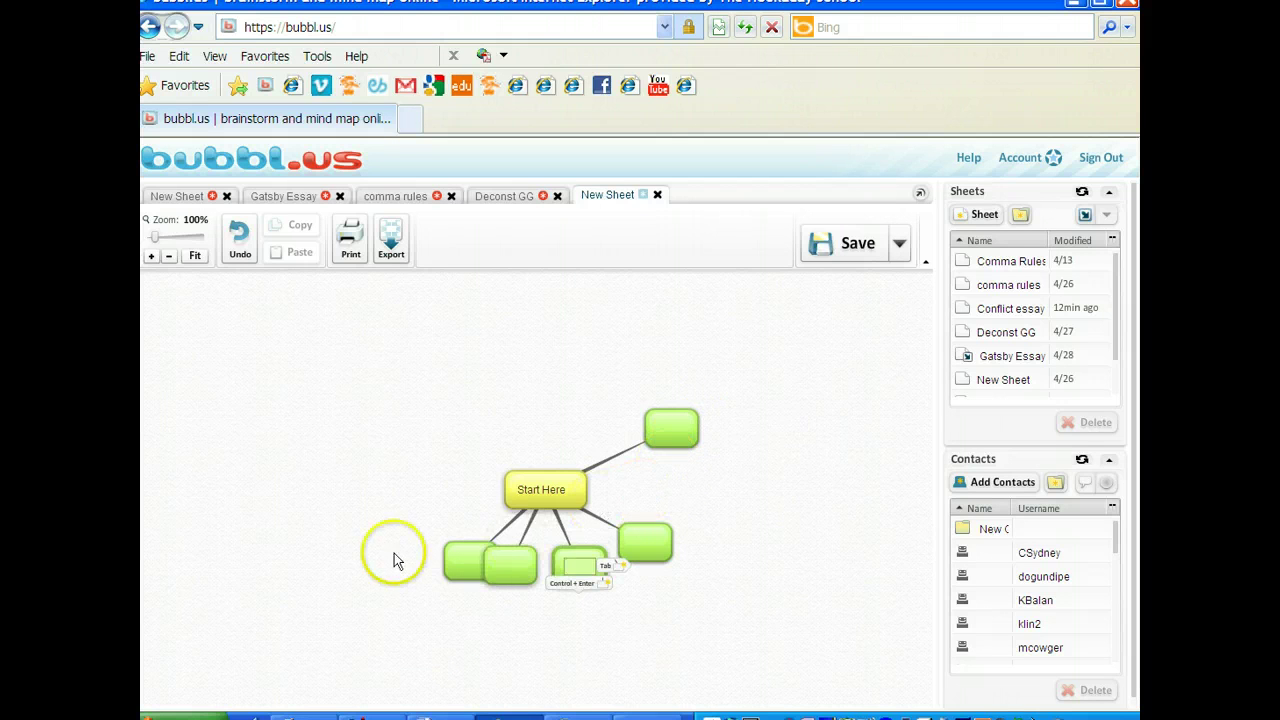
drag(449, 560, 380, 462)
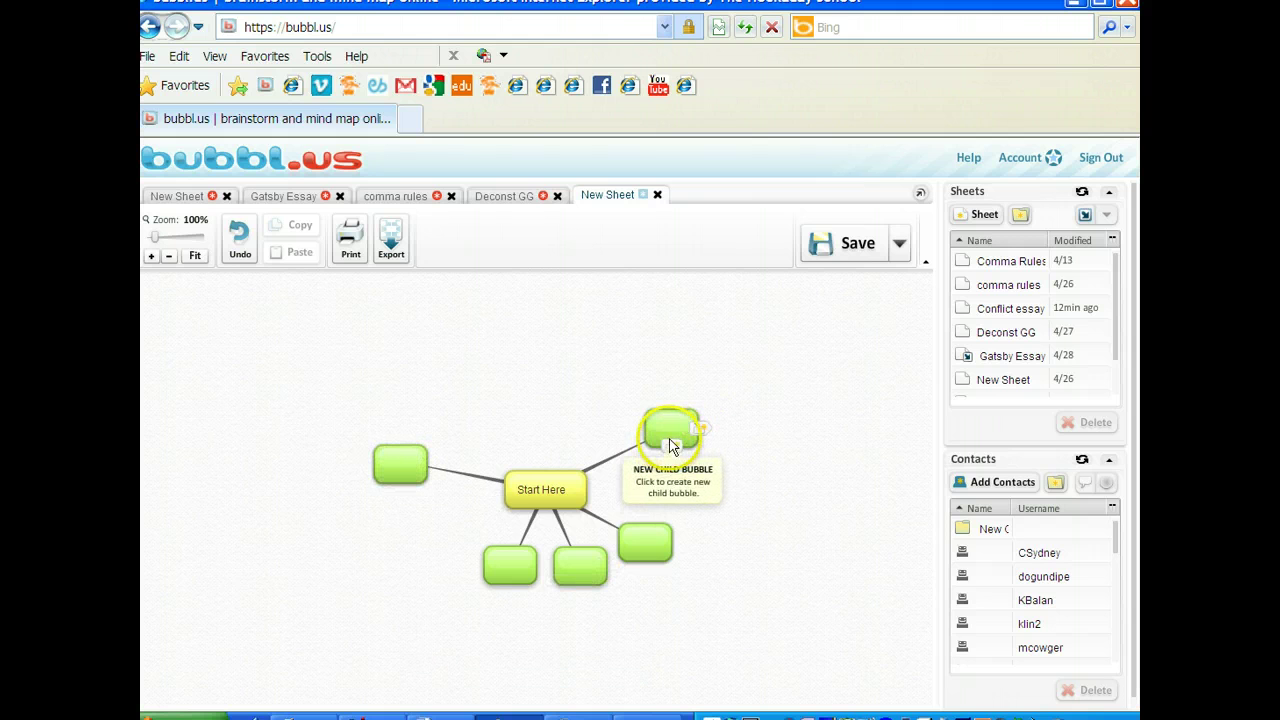
Step: Add a child bubble to the upper-right bubble and place it above and to the right of its parent
click(670, 441)
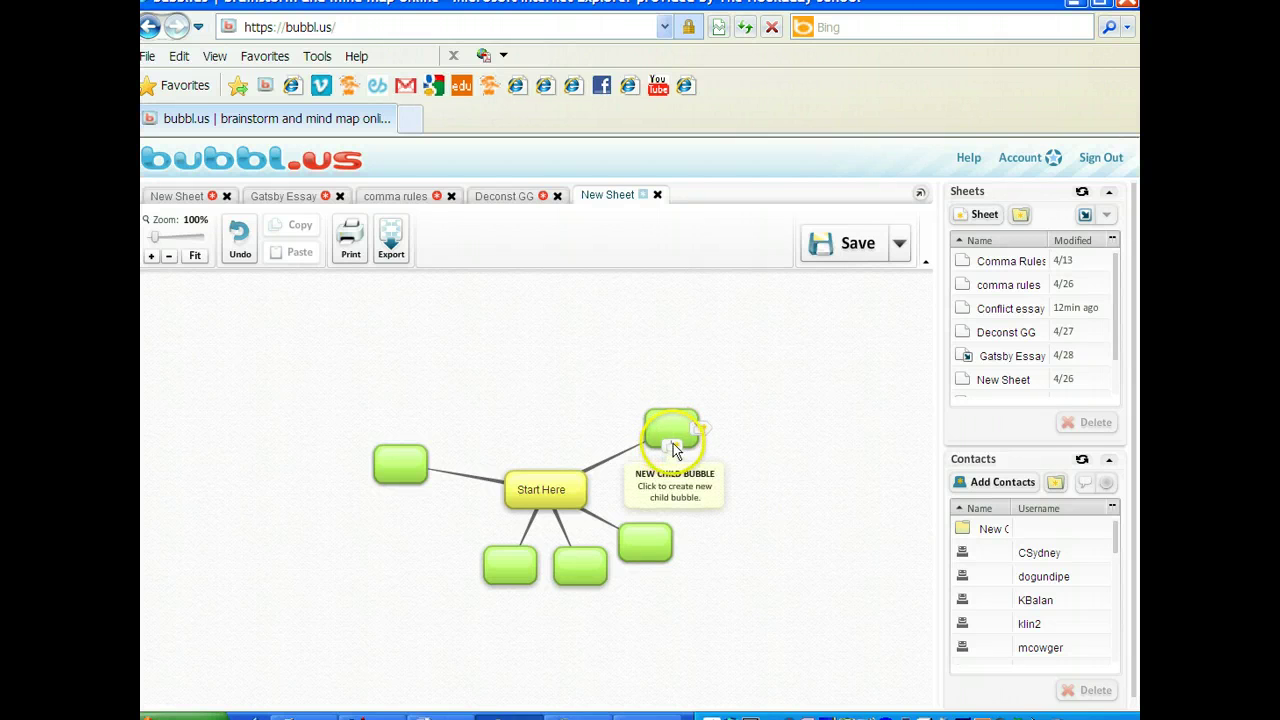
click(674, 444)
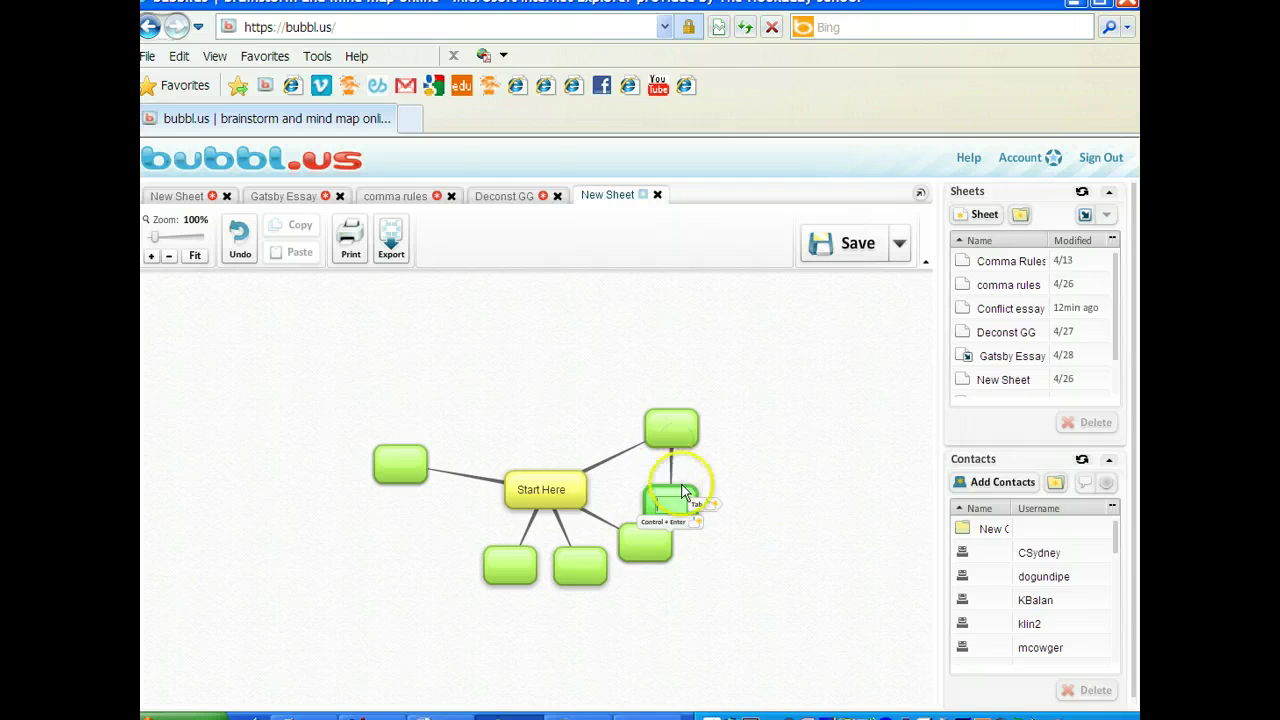
drag(694, 494, 795, 392)
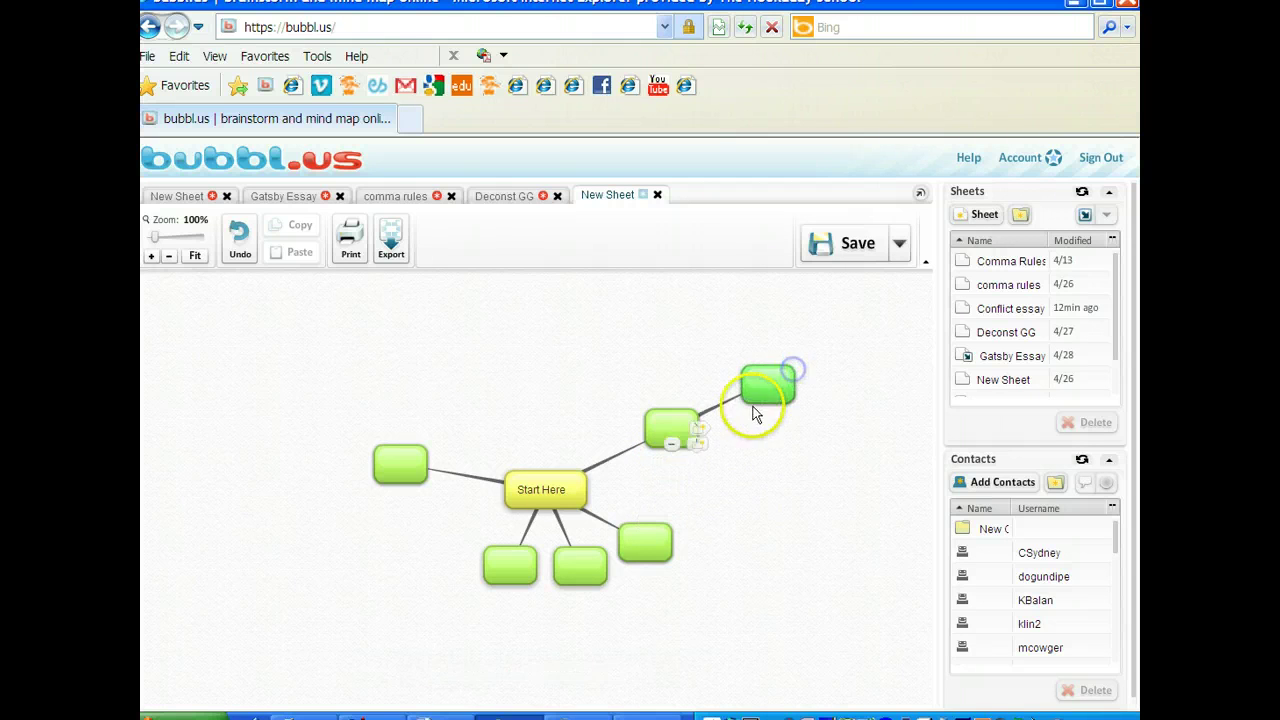
Step: Collapse and re-expand the upper-right bubble's child branch
click(673, 445)
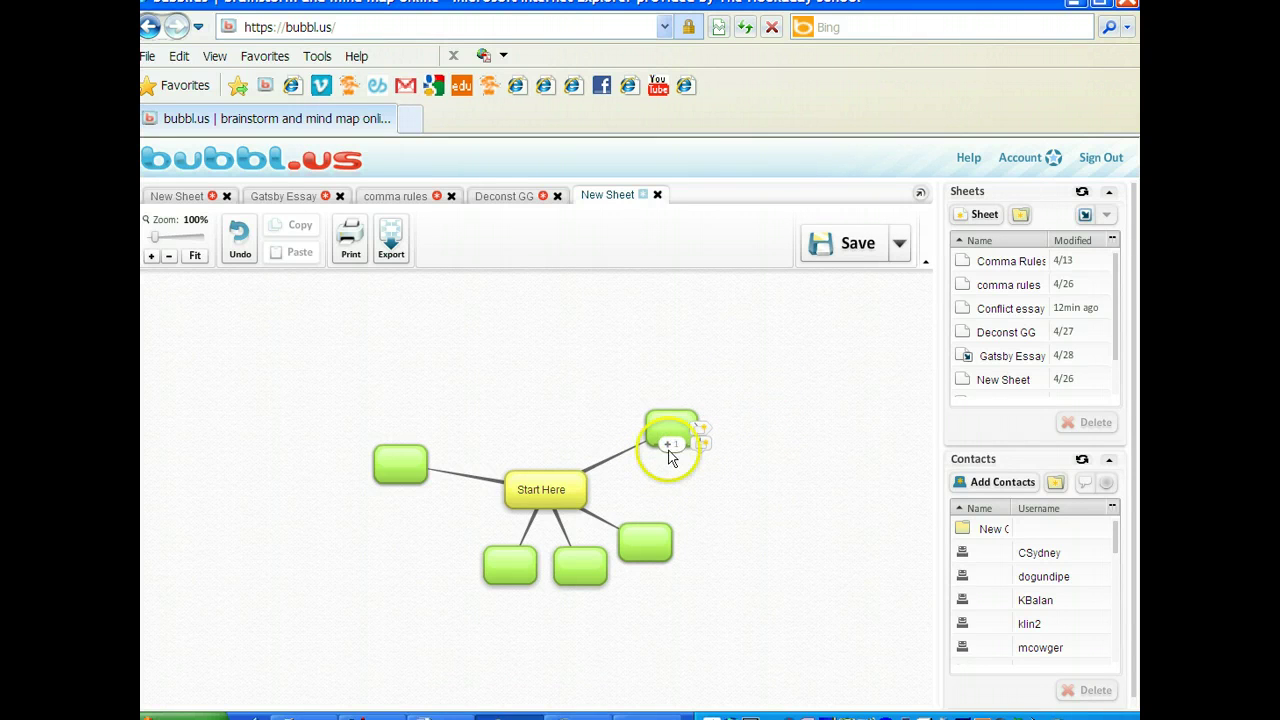
click(671, 444)
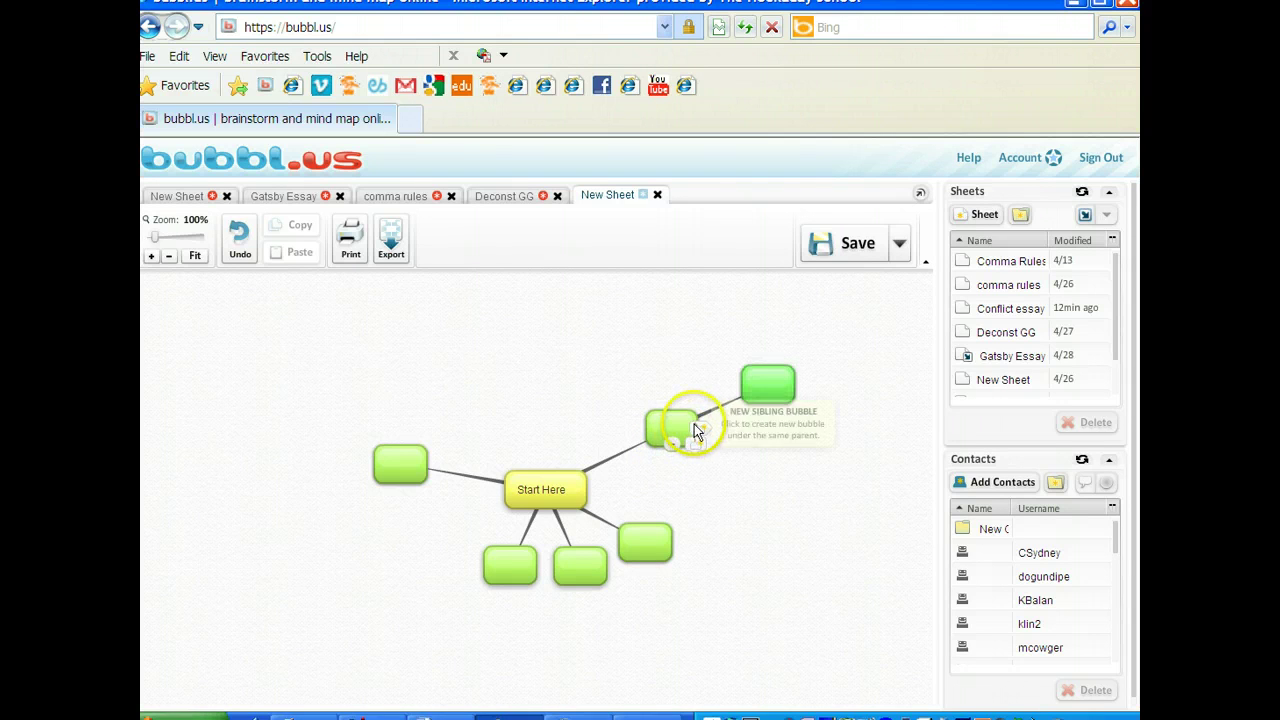
Step: Add a second child to the upper-right bubble, placed below the first one, and move the lower-left bubble farther left
click(697, 430)
click(688, 432)
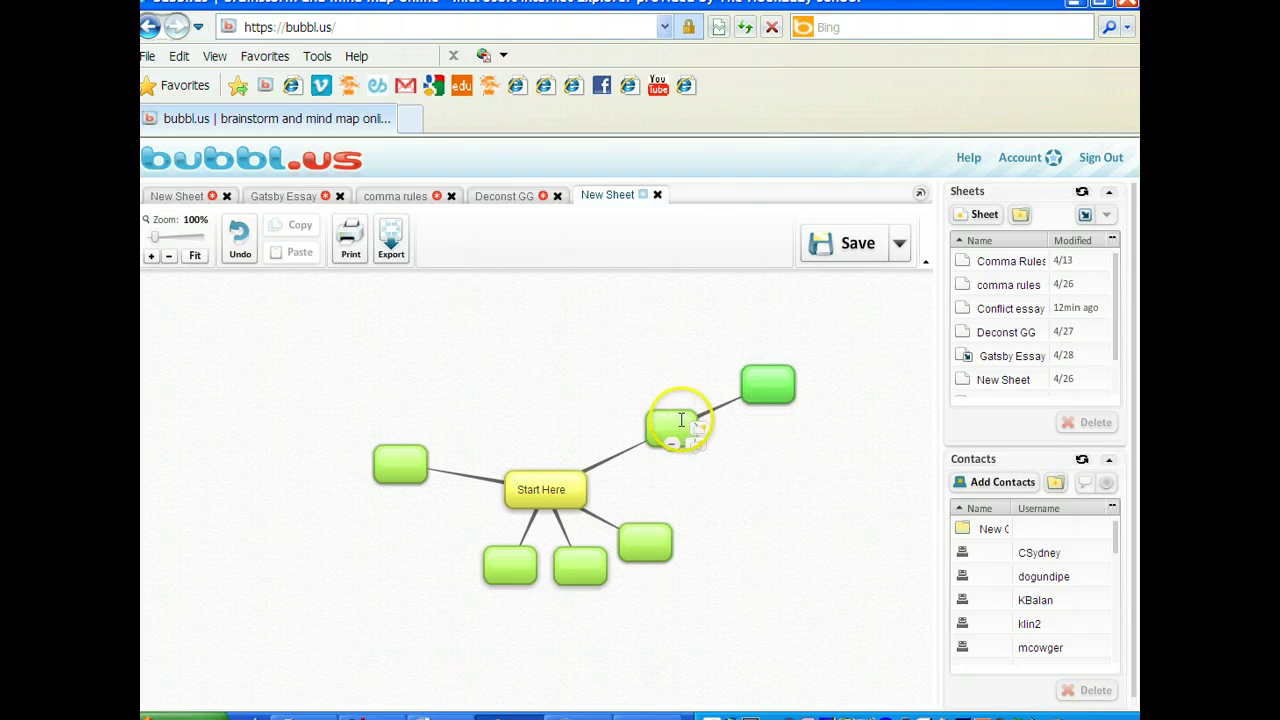
click(697, 444)
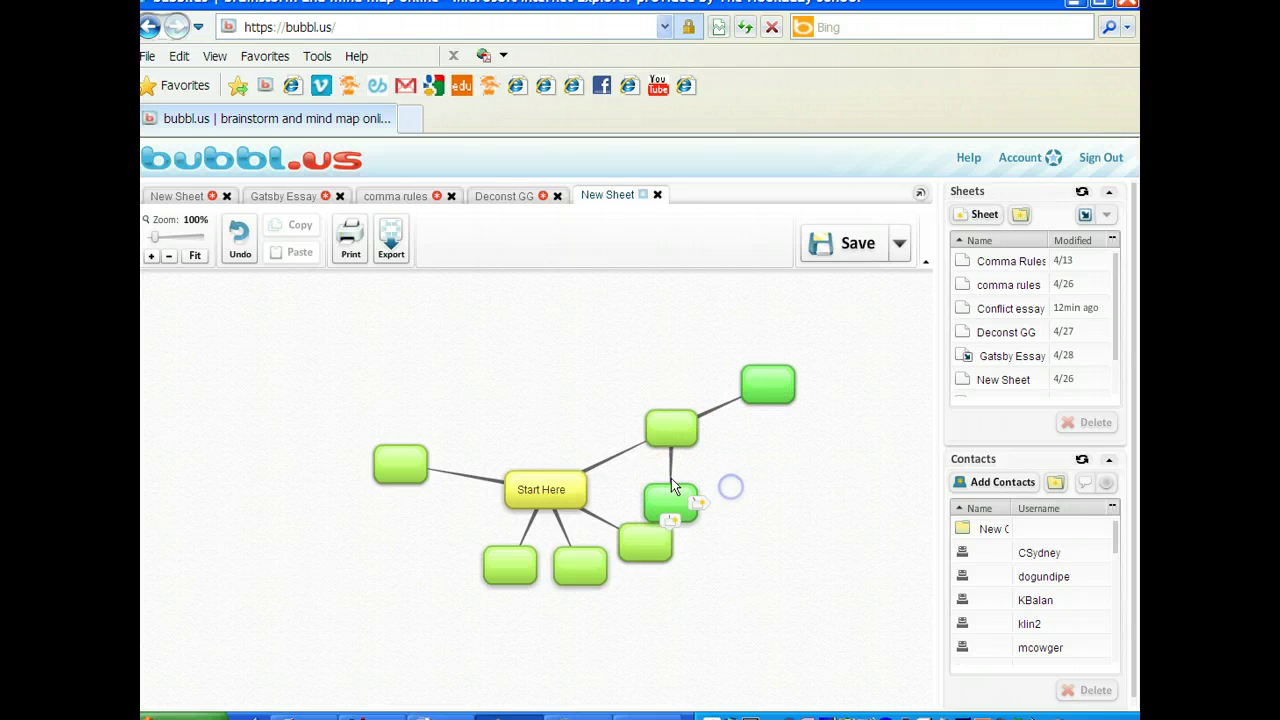
drag(678, 498, 772, 472)
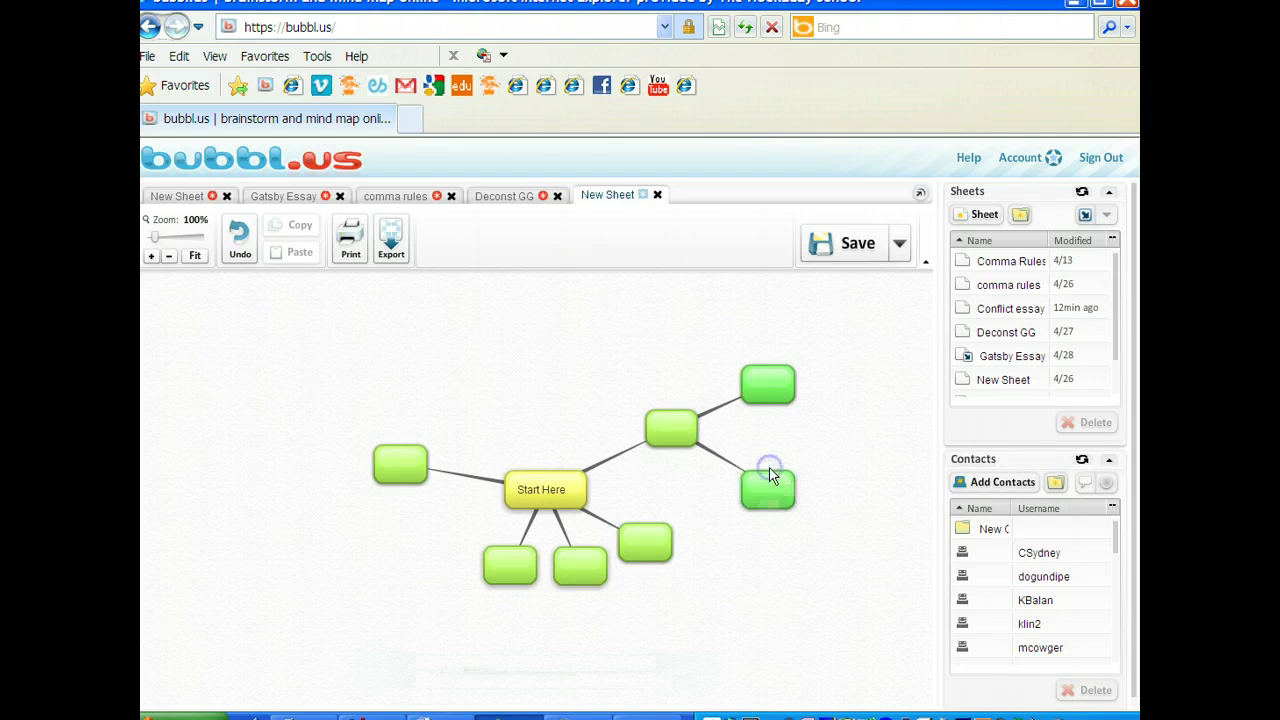
click(486, 578)
drag(484, 580, 342, 570)
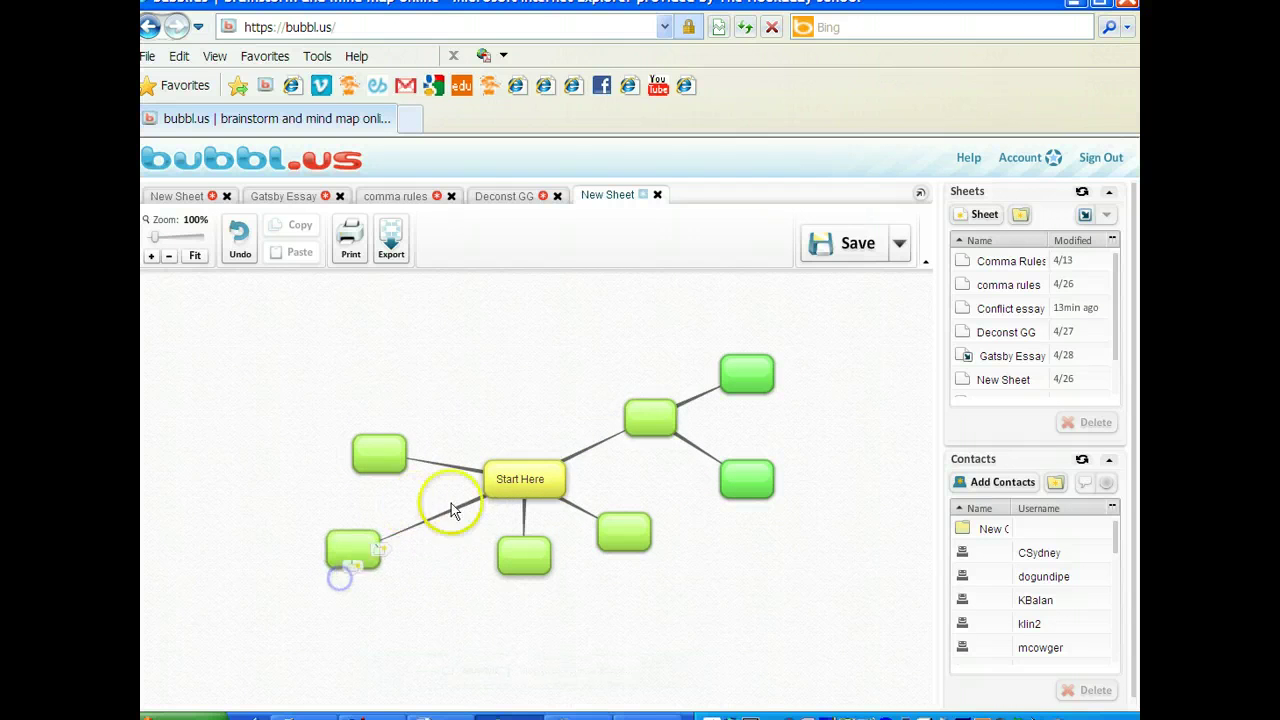
Step: Replace the central bubble's text with "Pizza vs. Church" and move the bottom child bubble farther down
click(514, 479)
click(514, 479)
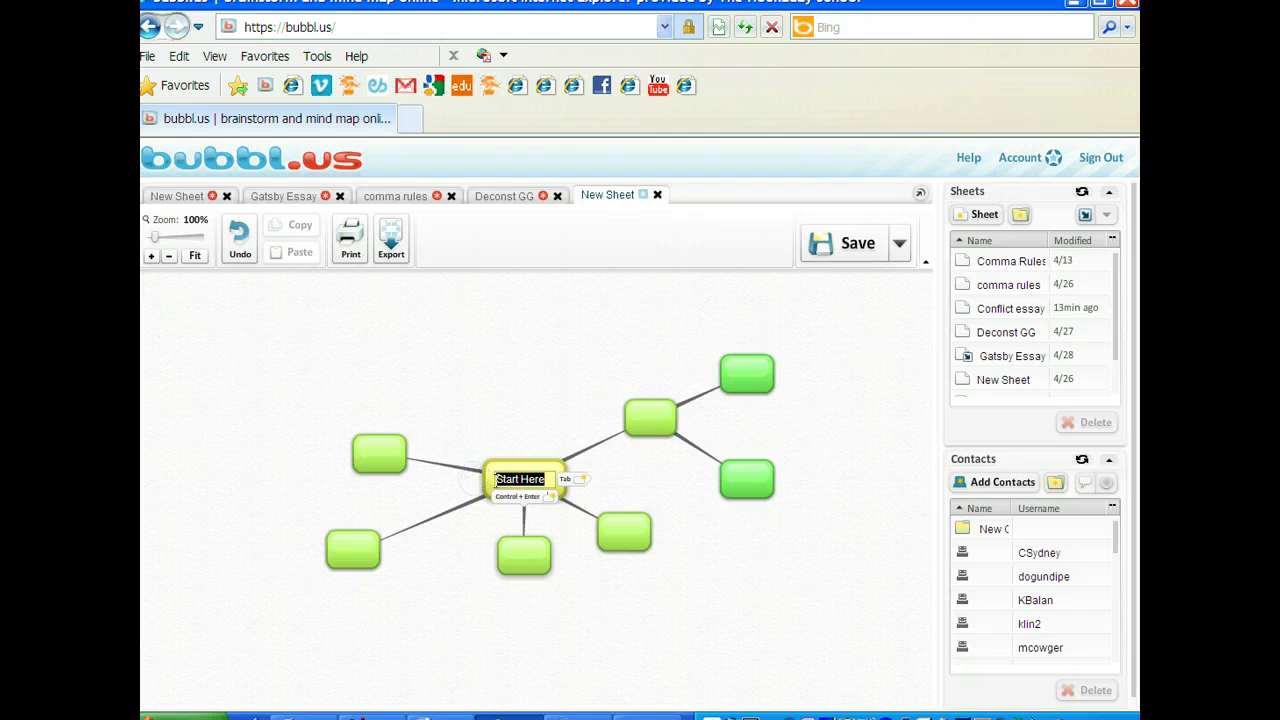
key(BackSpace)
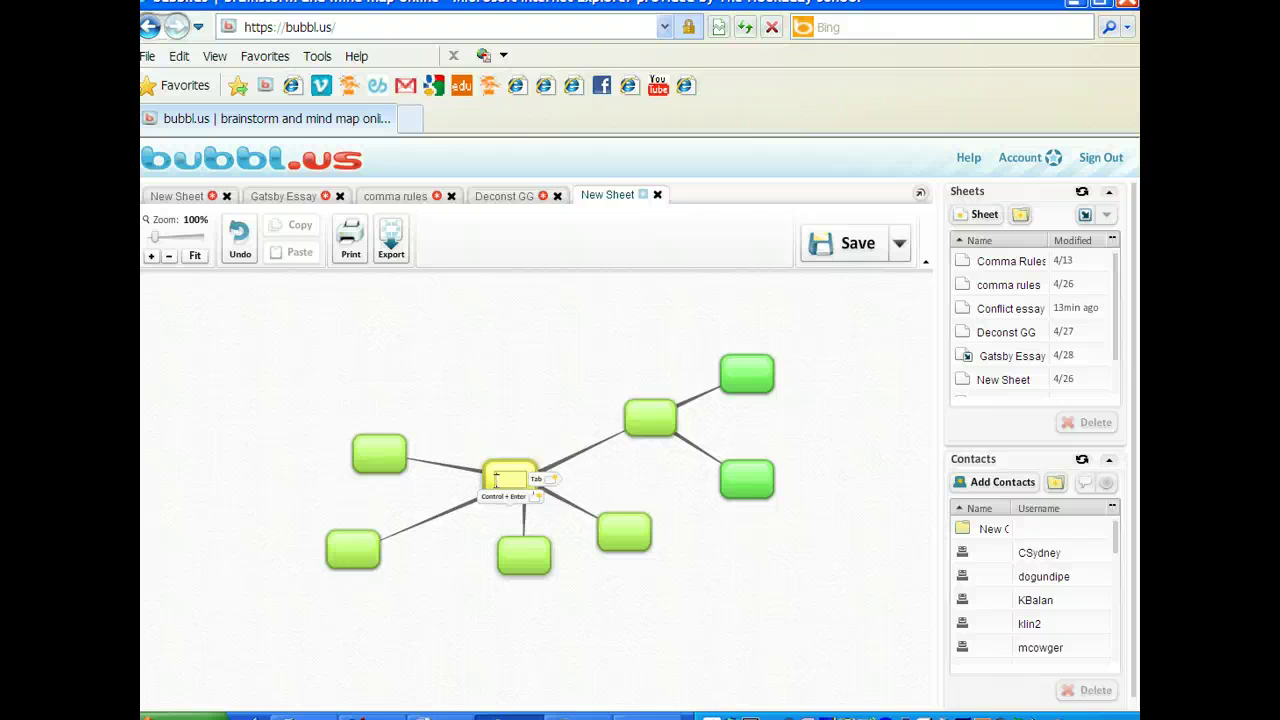
text(Pizza vs)
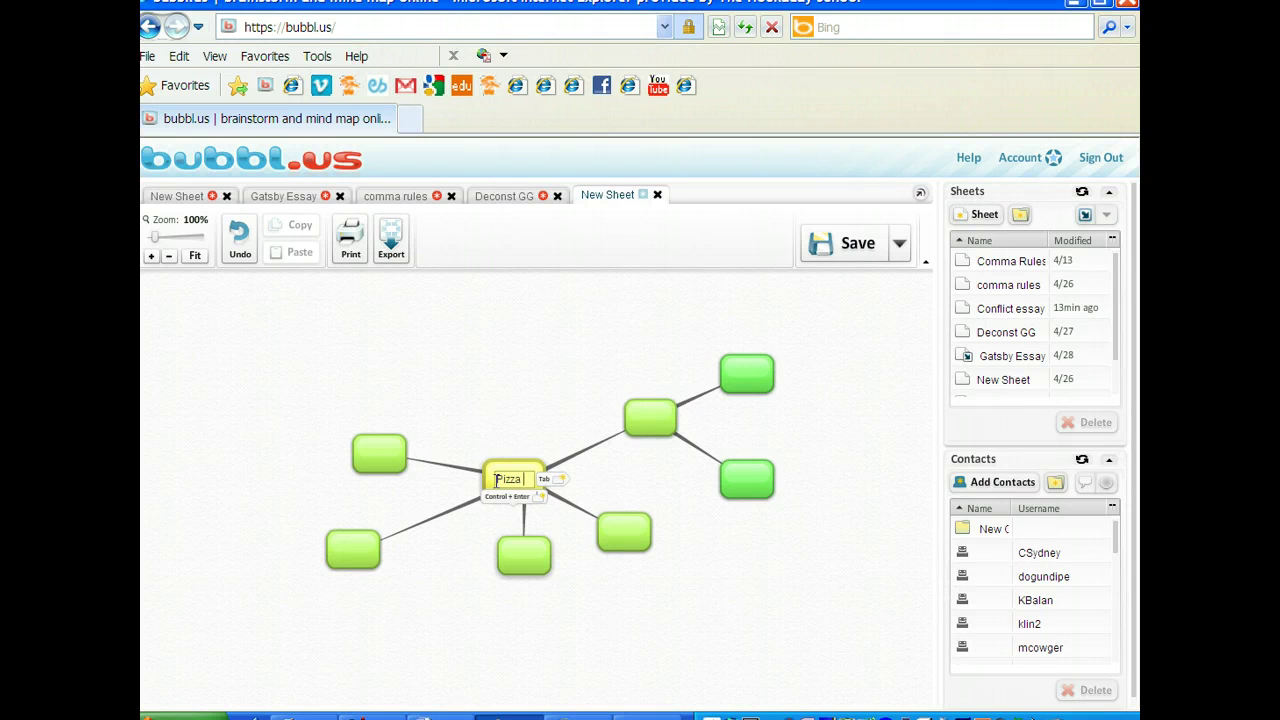
text(.)
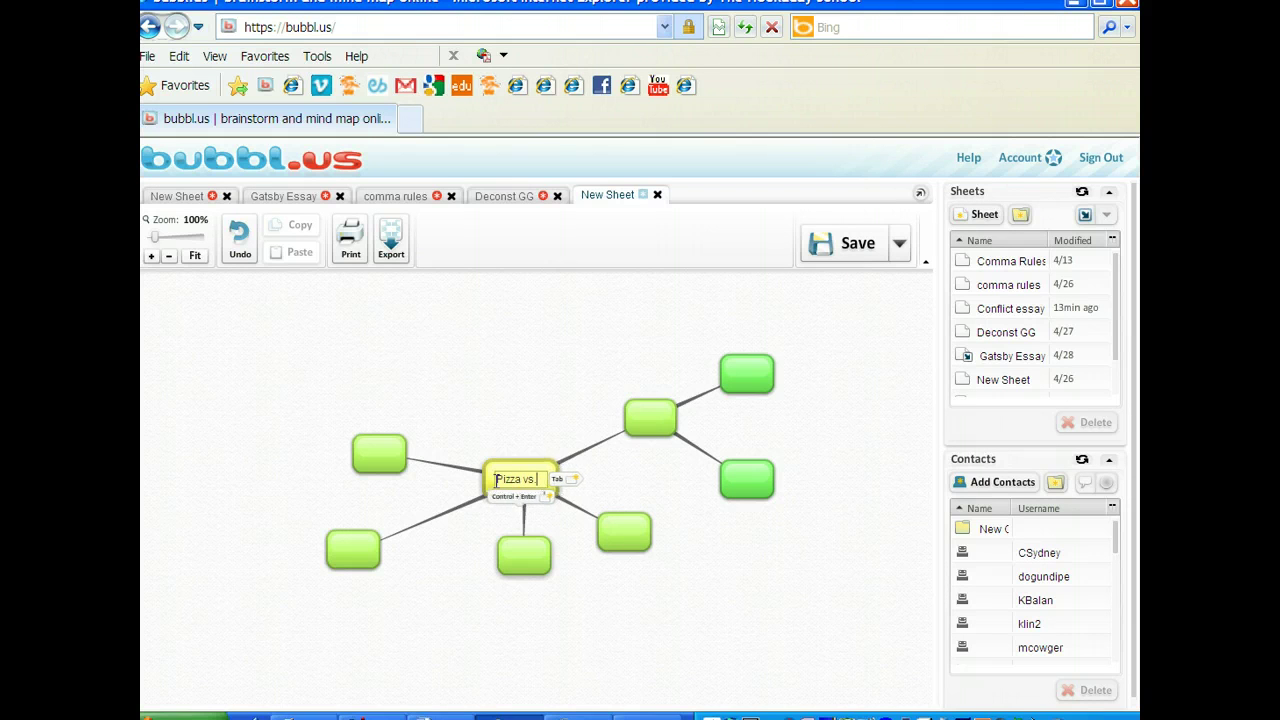
text( Church)
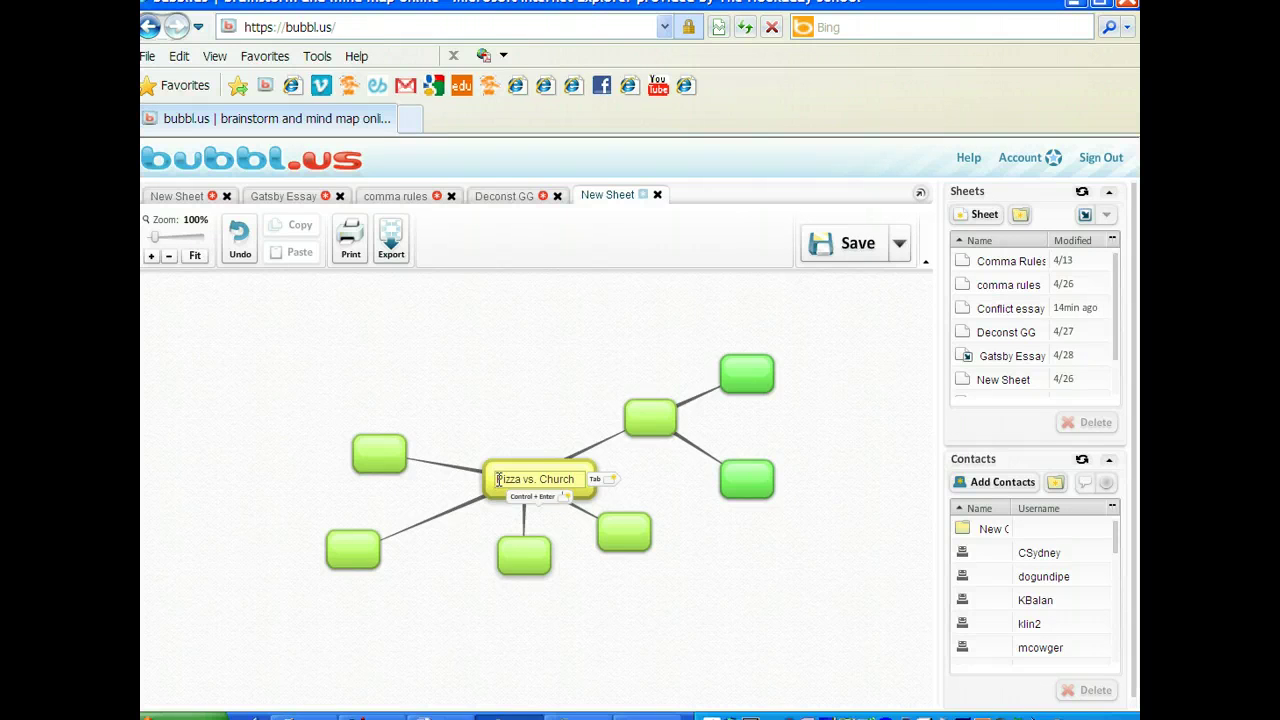
click(528, 587)
drag(528, 590, 534, 606)
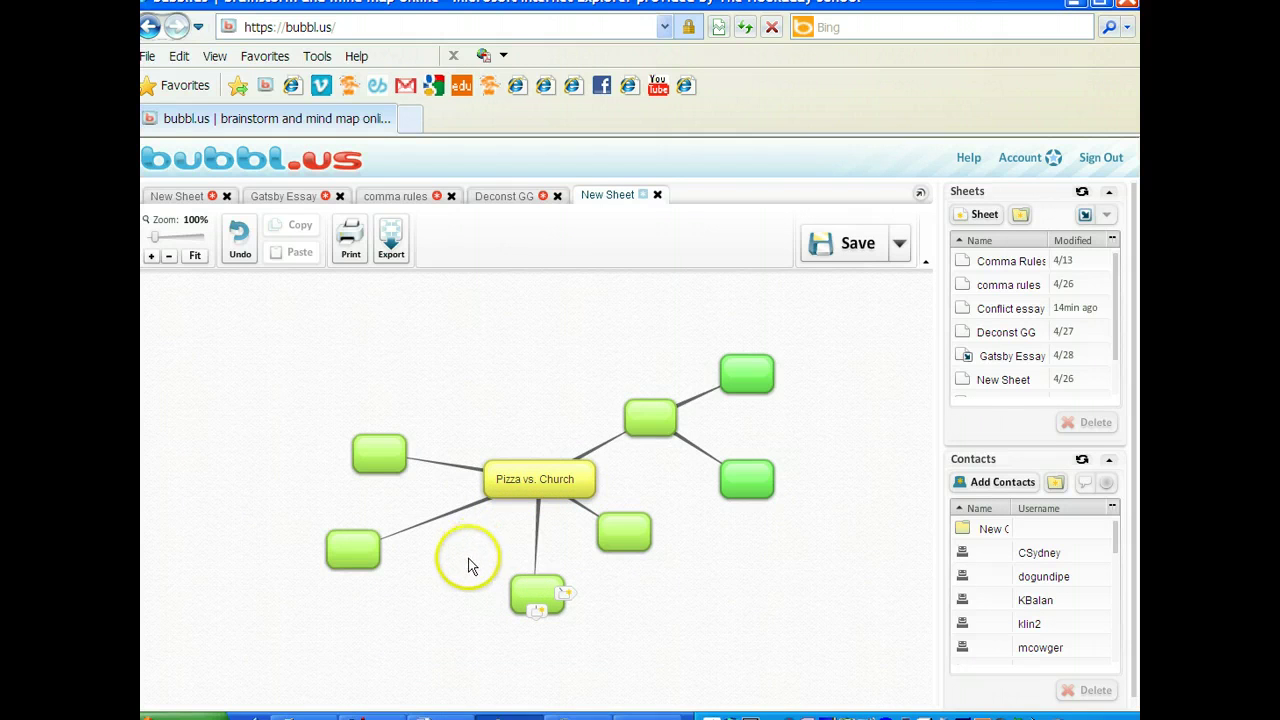
Step: Label the upper-left bubble "Setting" and add a blank child bubble placed to its upper left
click(369, 445)
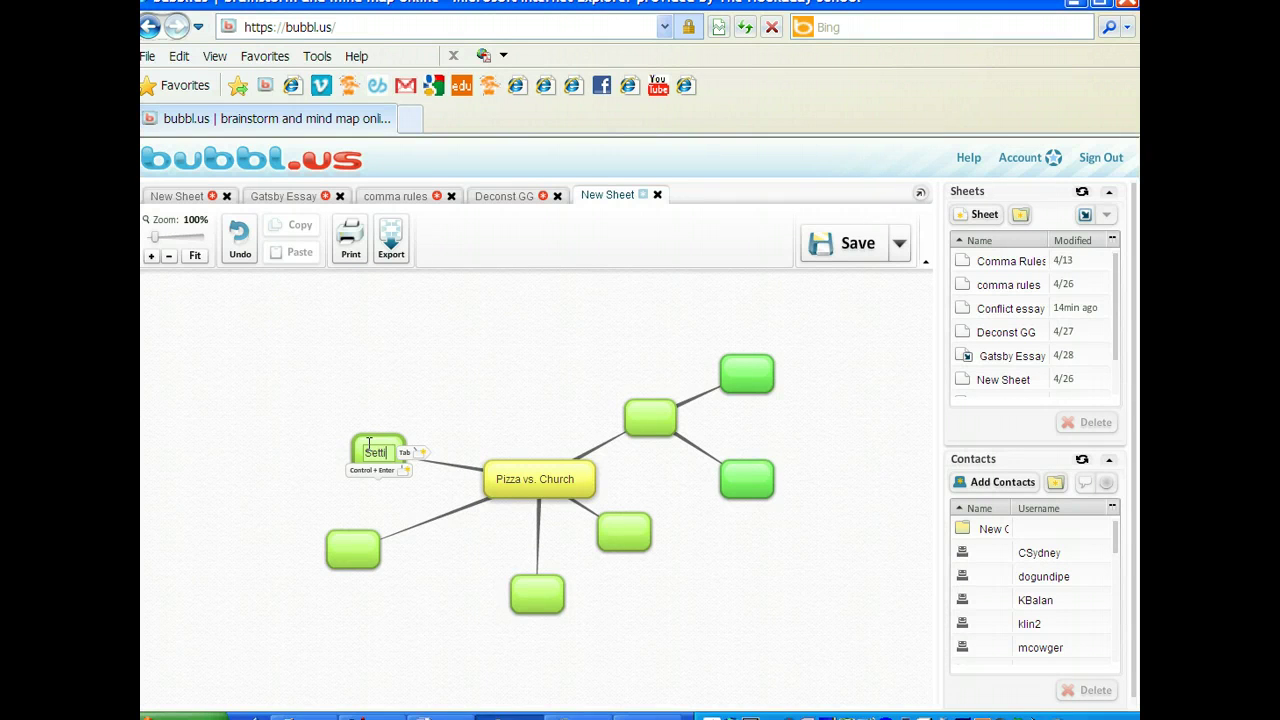
text(ng)
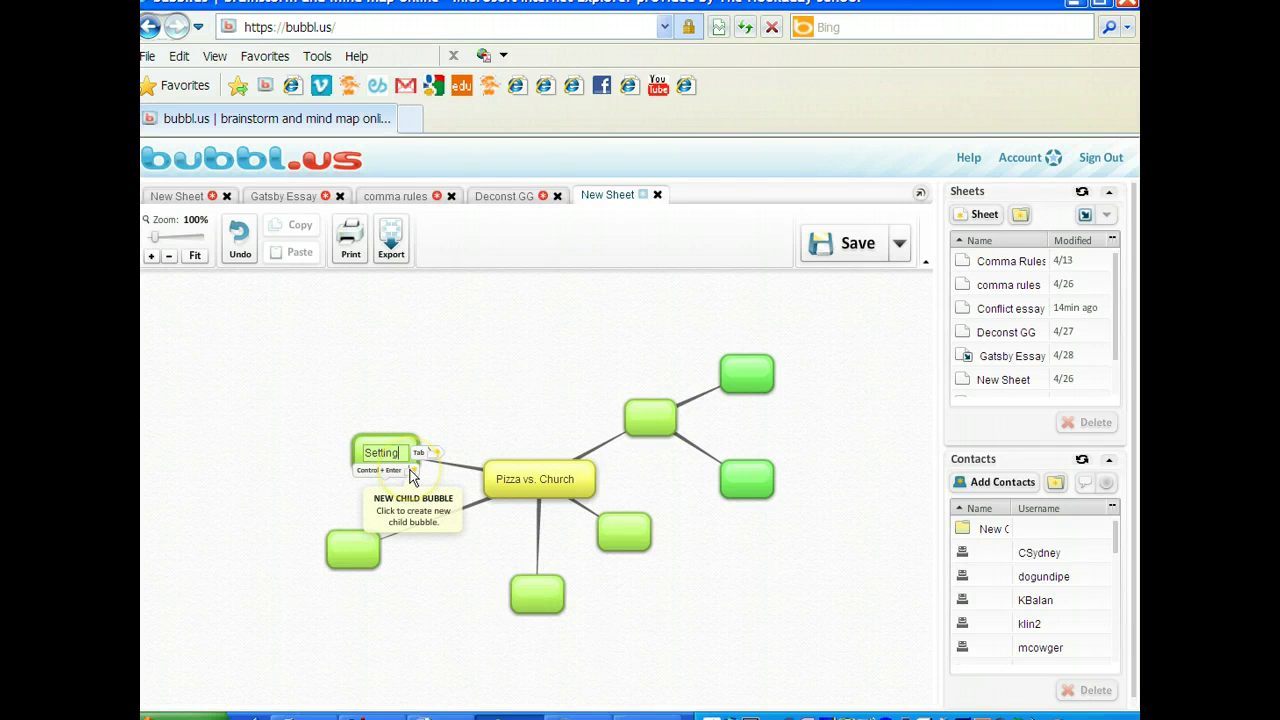
click(409, 473)
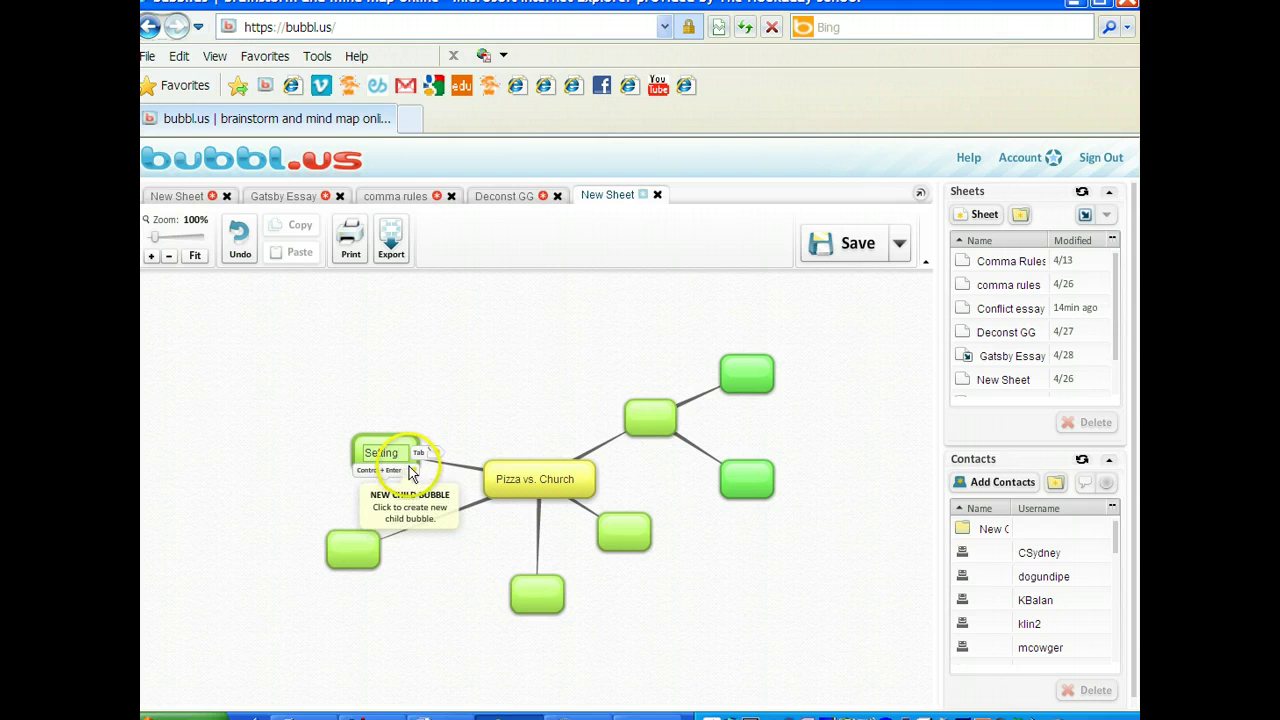
click(408, 467)
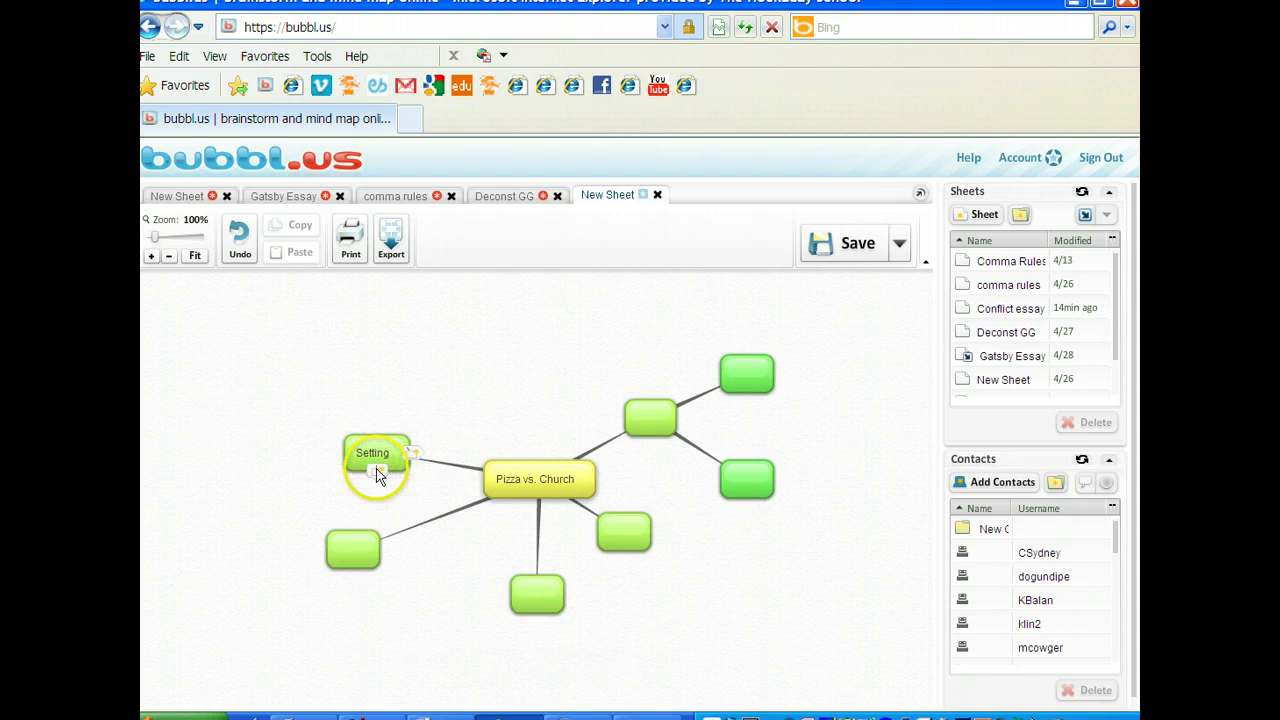
click(377, 468)
drag(365, 505, 240, 396)
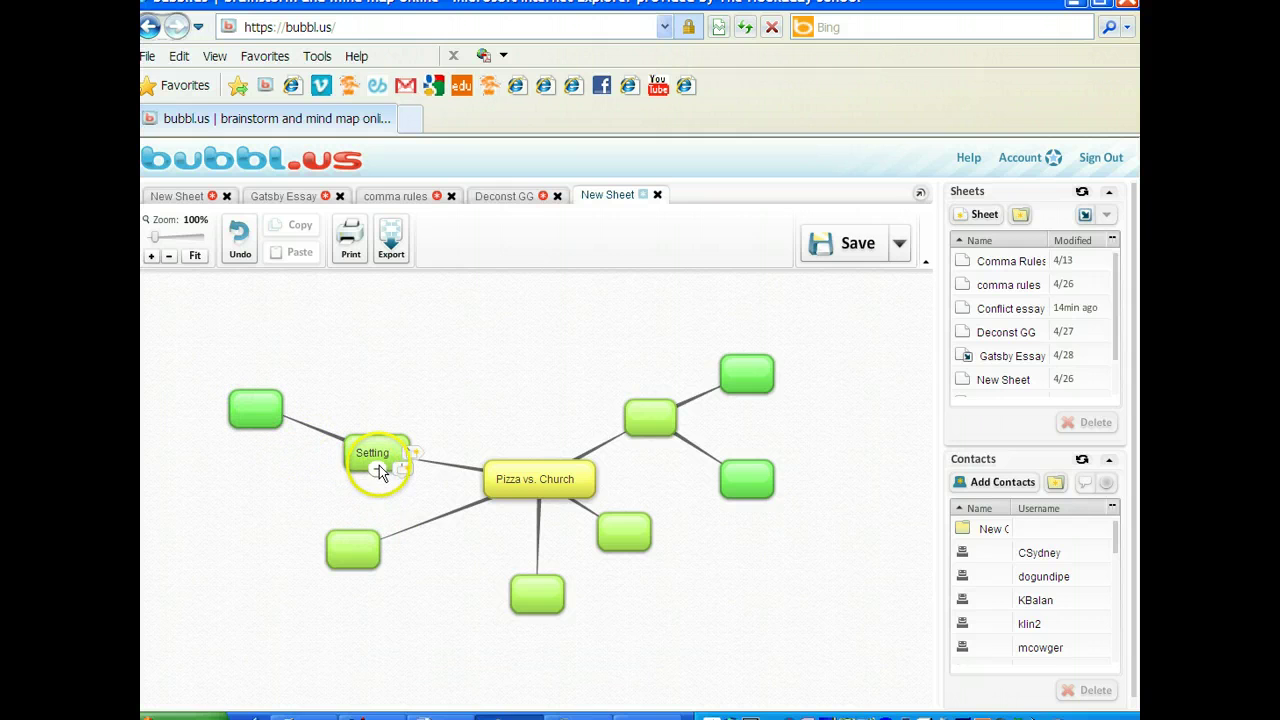
mouse_move(378, 470)
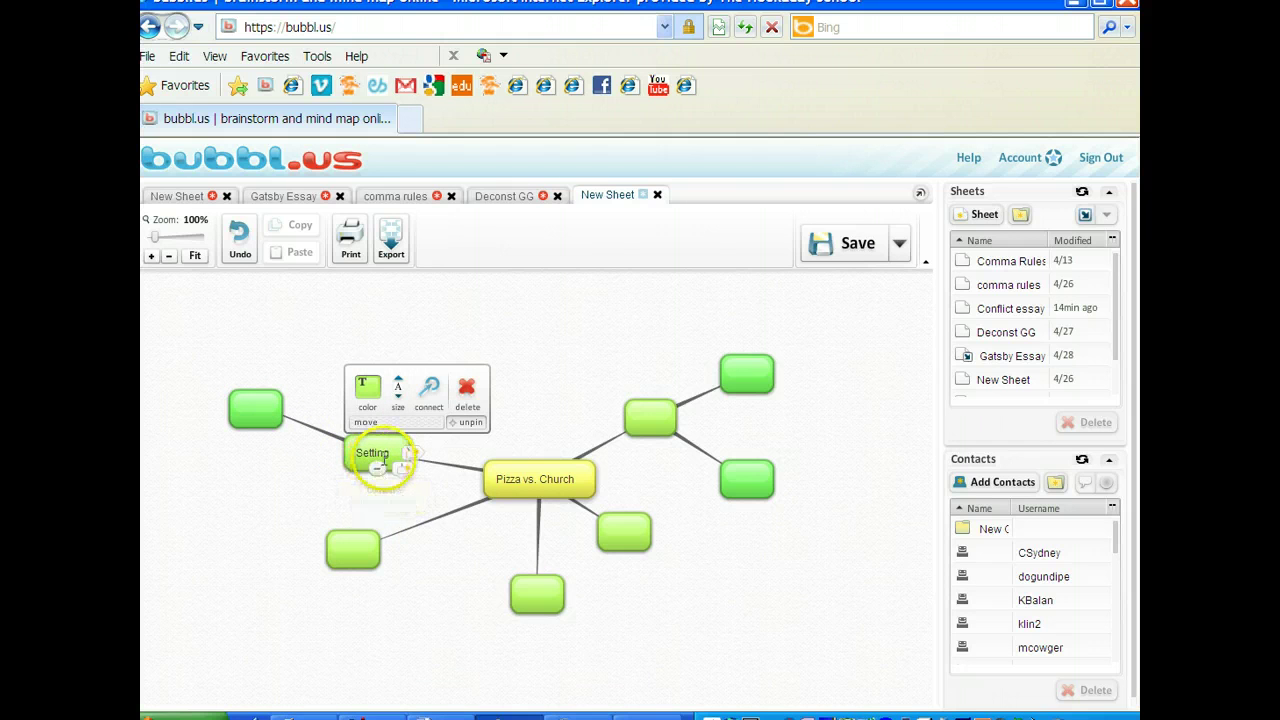
Step: Add a second blank child to the "Setting" bubble and place it below the first one
click(400, 468)
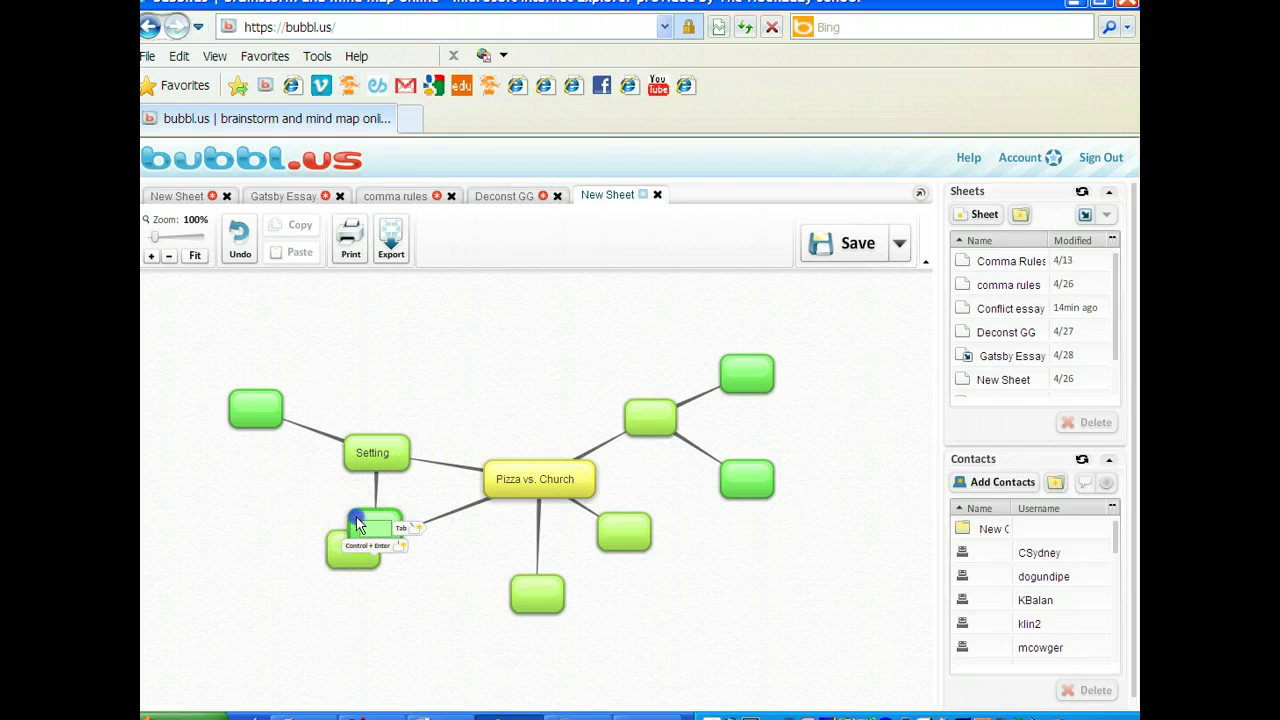
drag(357, 517, 229, 465)
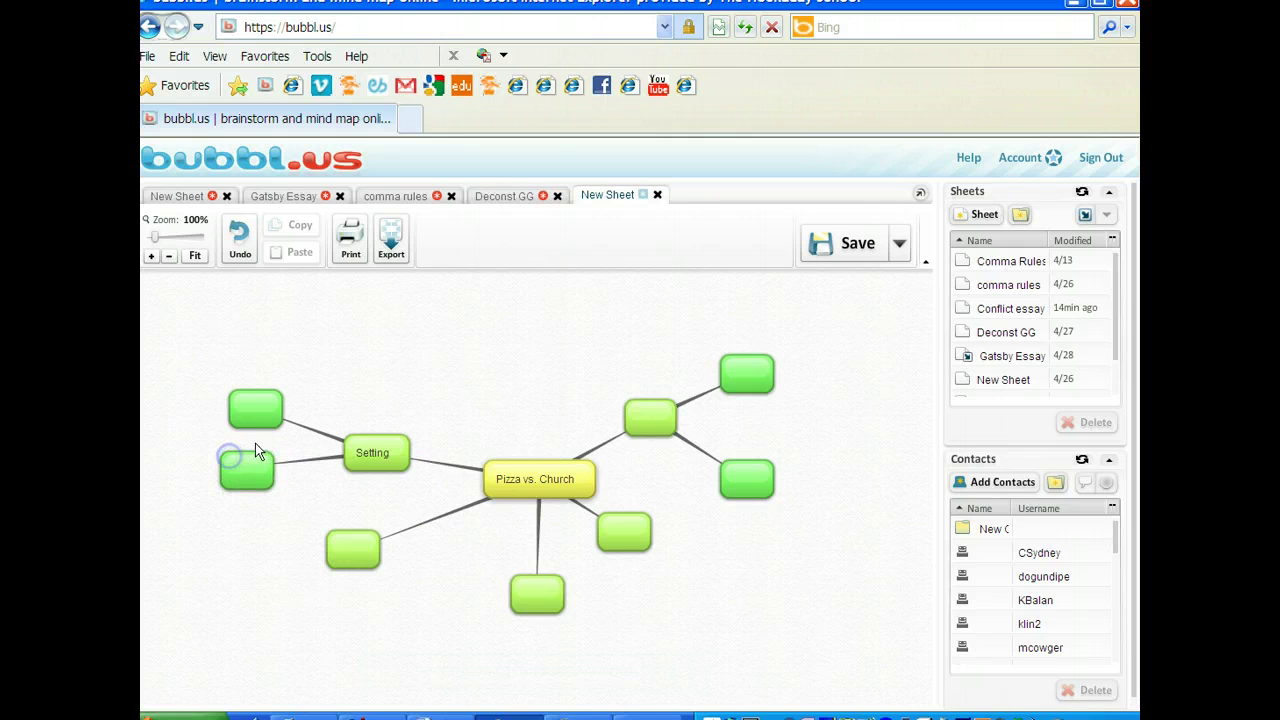
Step: Label the two child bubbles of "Setting" with the story characters' first names
click(253, 402)
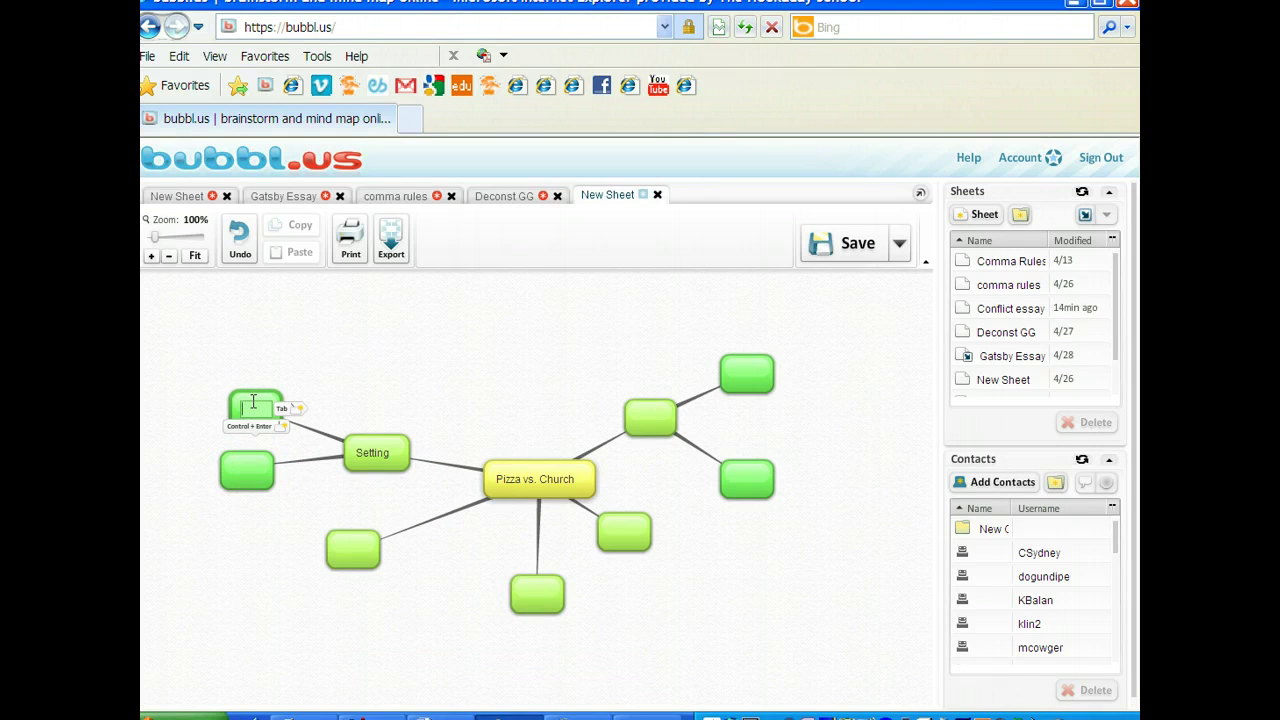
text(Wendy)
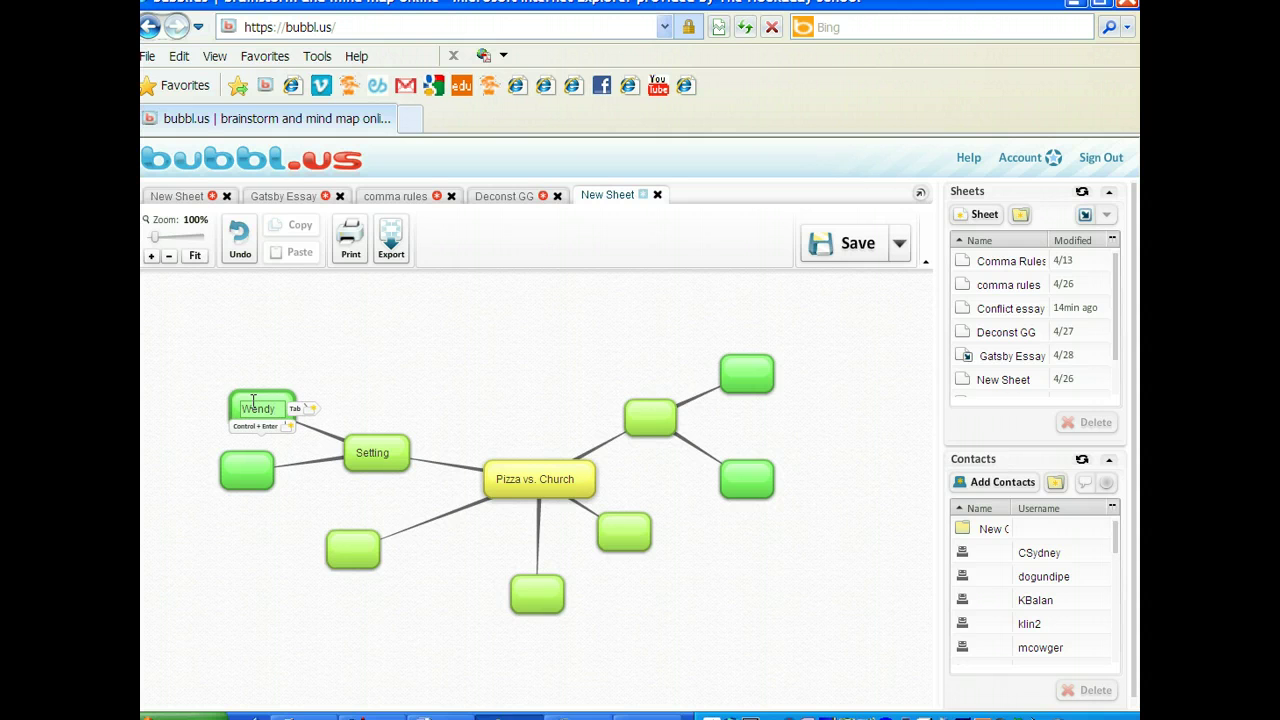
click(241, 467)
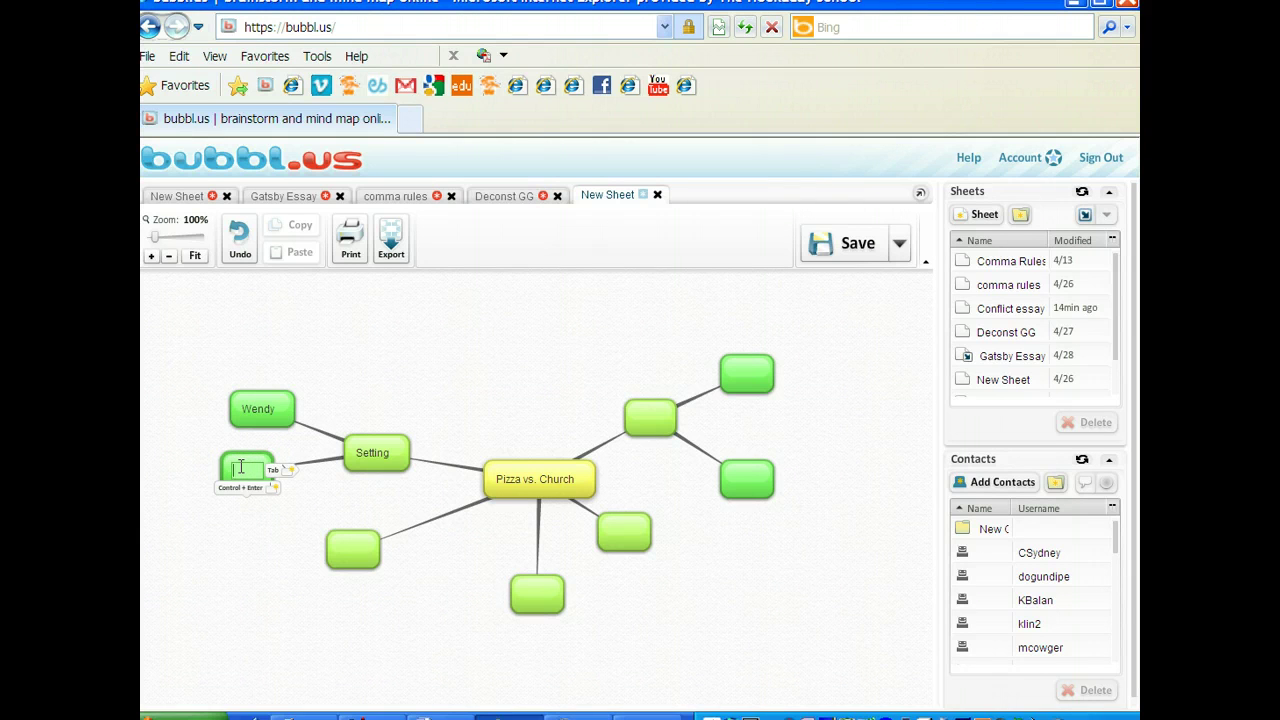
text(Nancy)
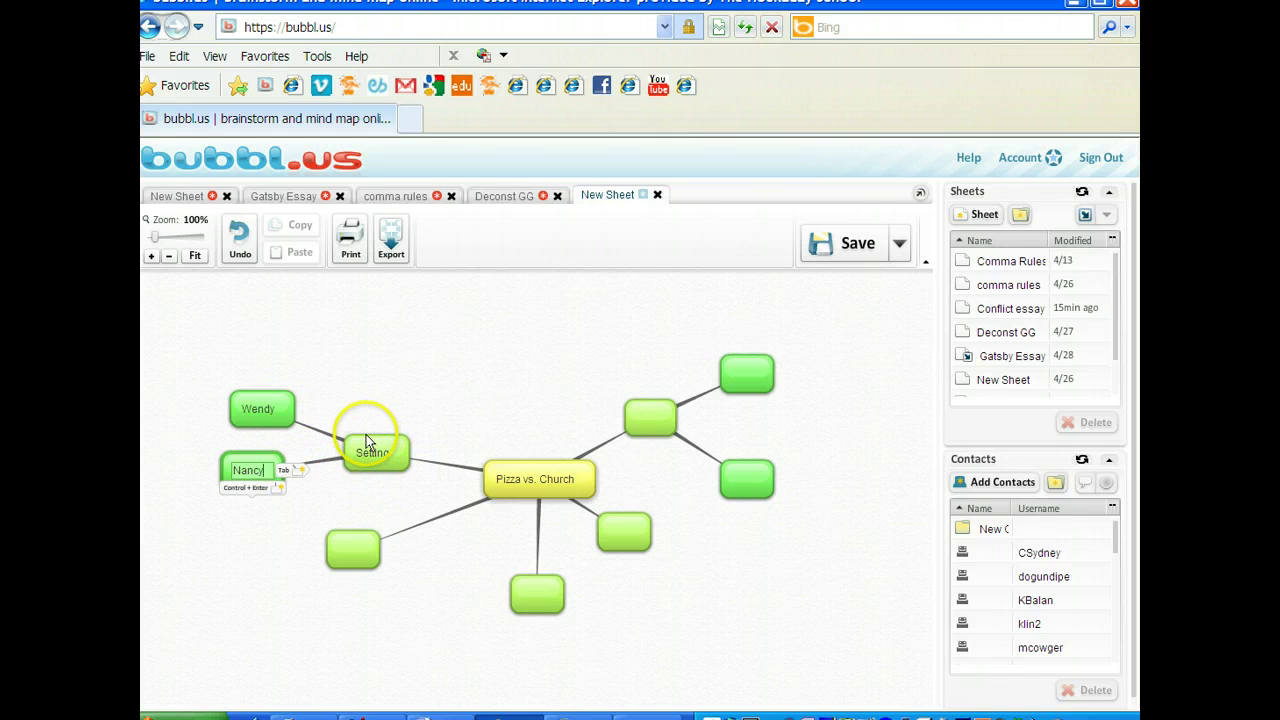
click(283, 403)
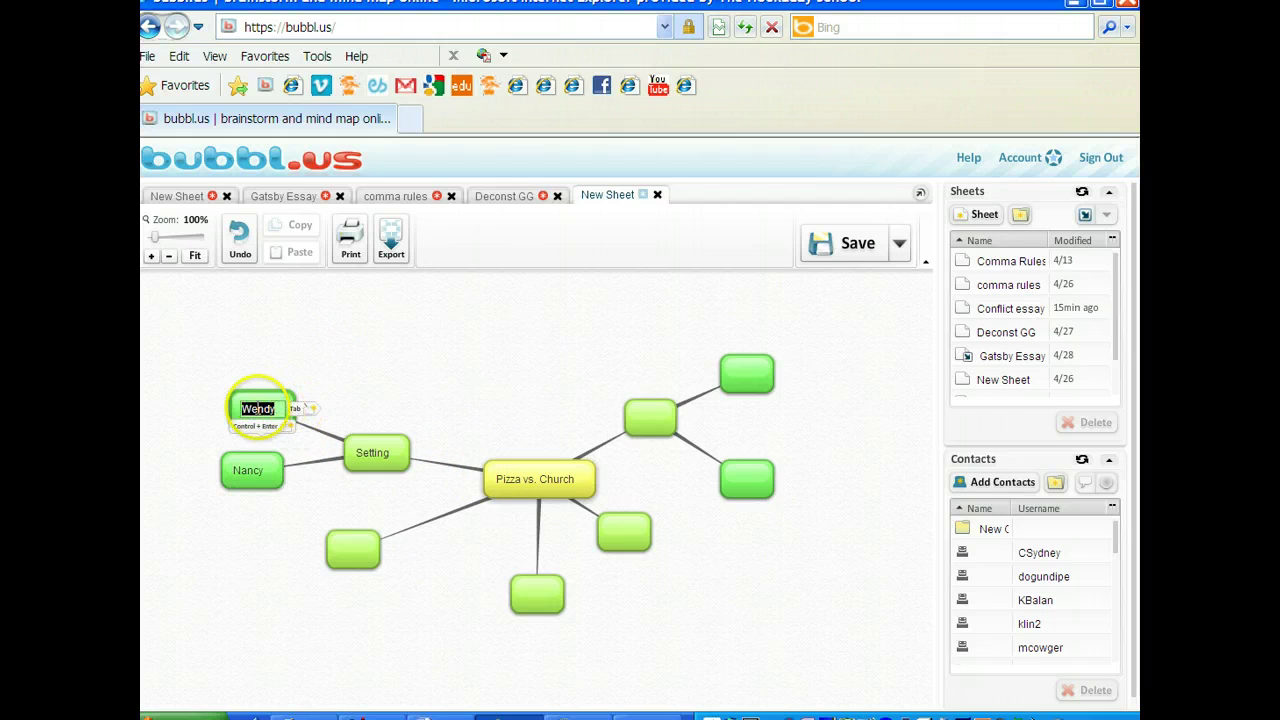
Step: Add two blank child bubbles beneath the empty lower-left bubble of the central topic
click(372, 567)
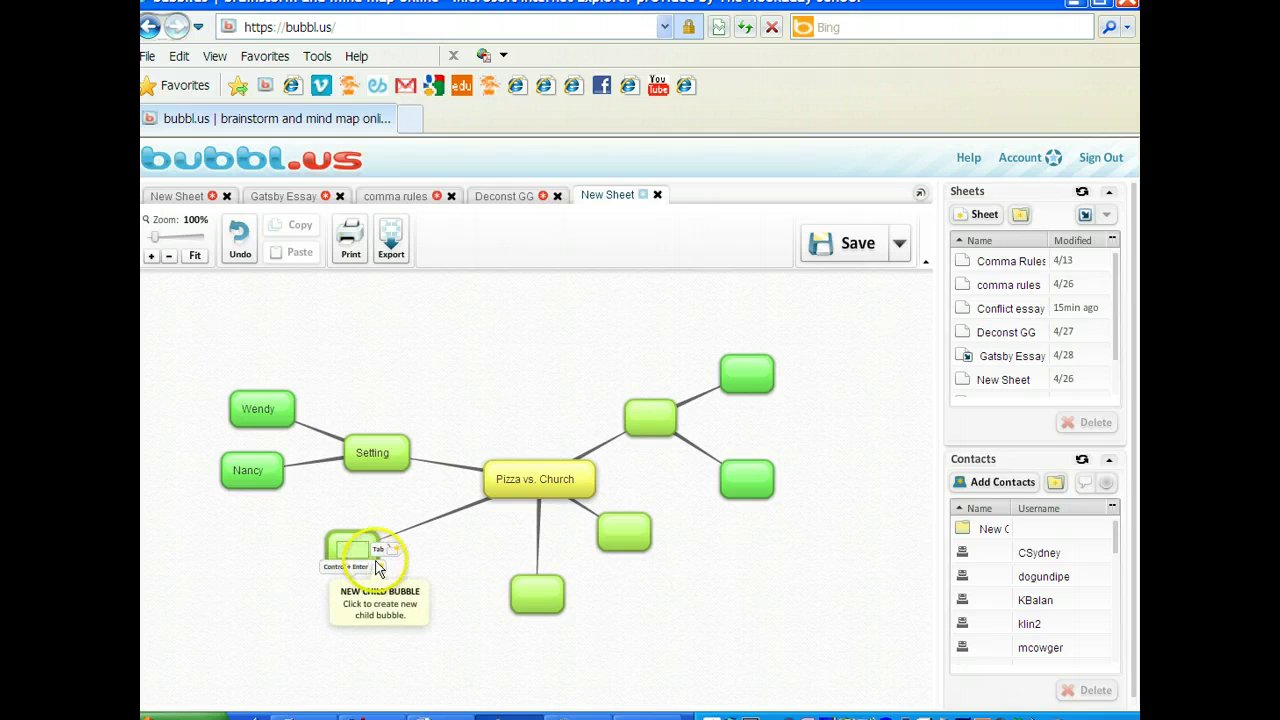
click(350, 562)
click(355, 567)
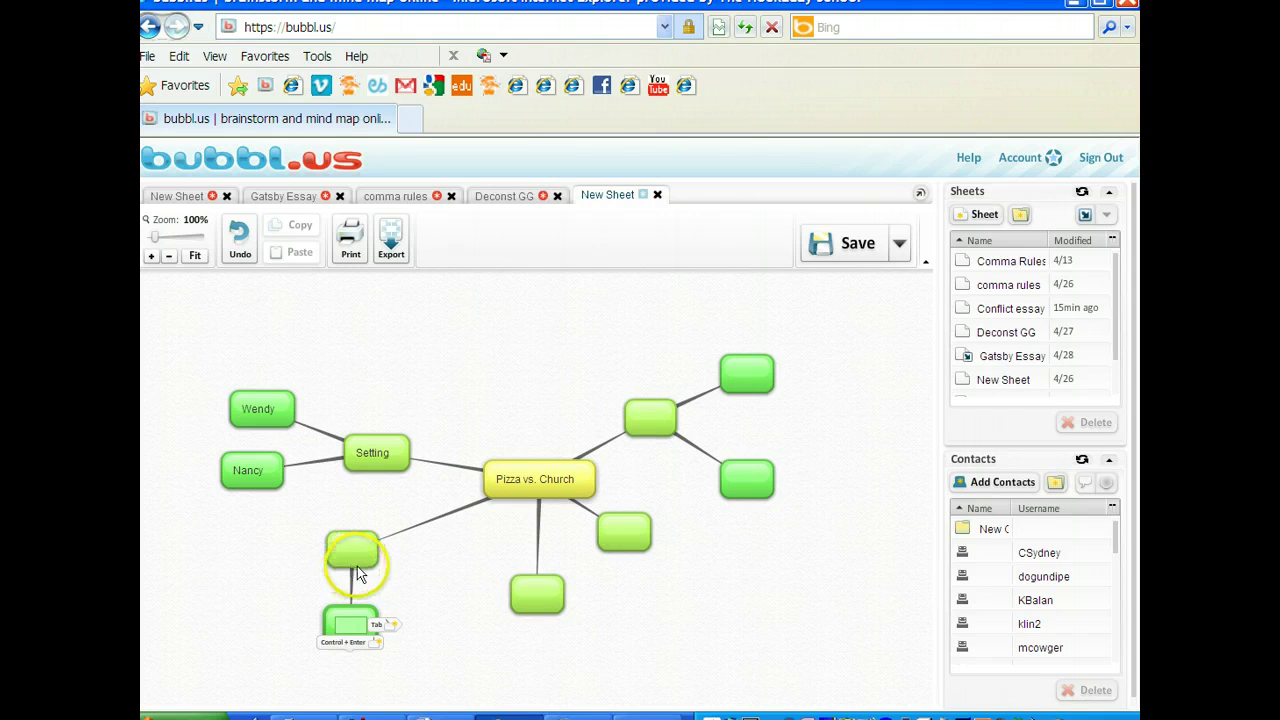
click(364, 564)
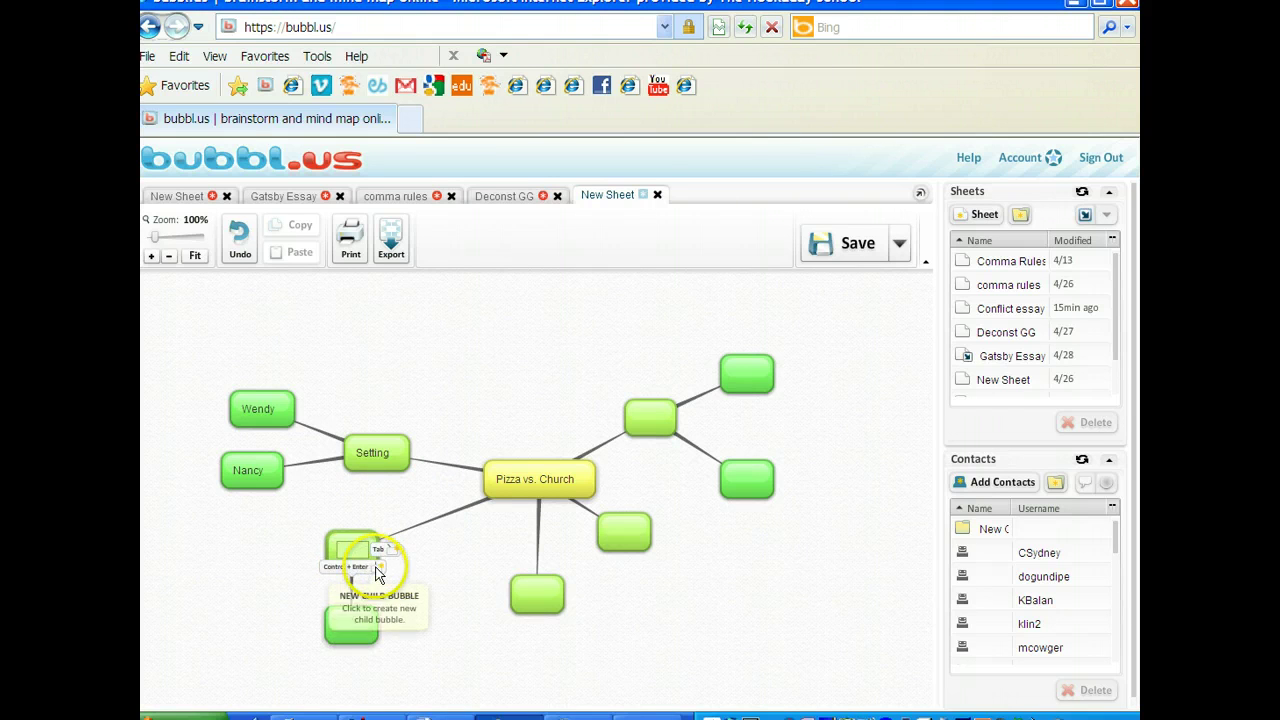
click(375, 567)
click(375, 567)
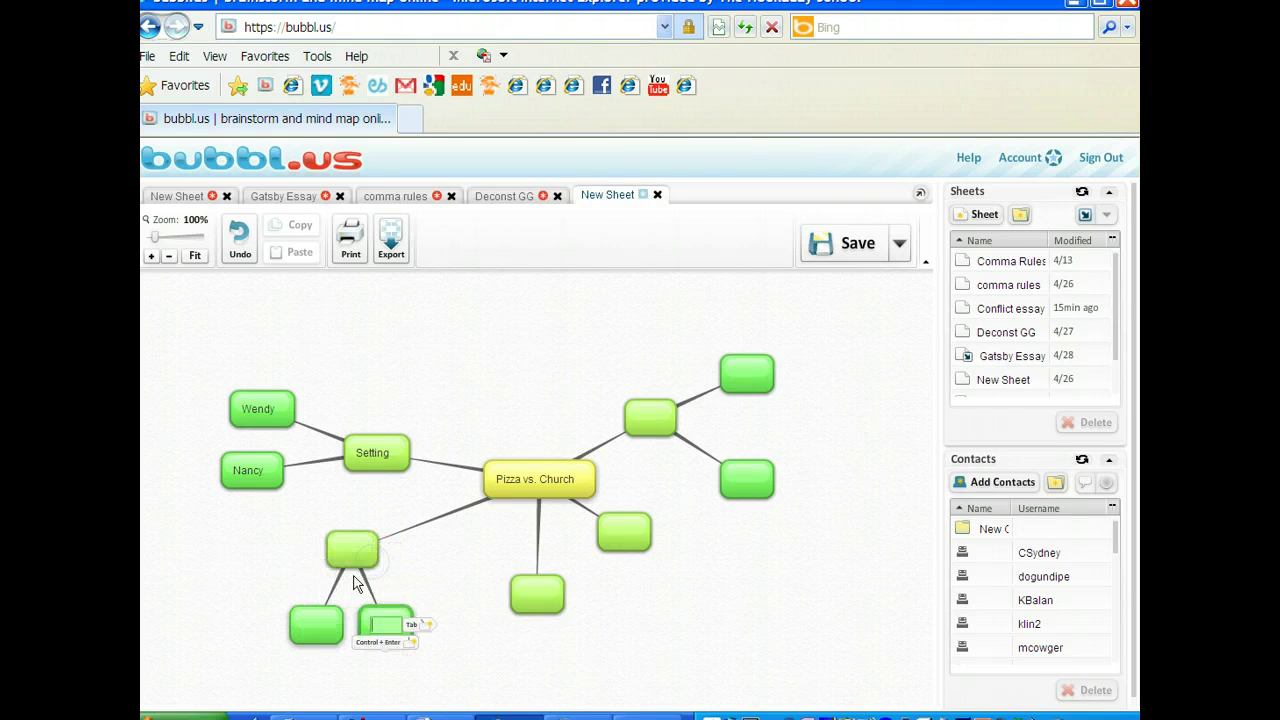
Step: Label the lower-left bubble "Characters" and its two children with the two story characters' first names
click(352, 548)
text(C)
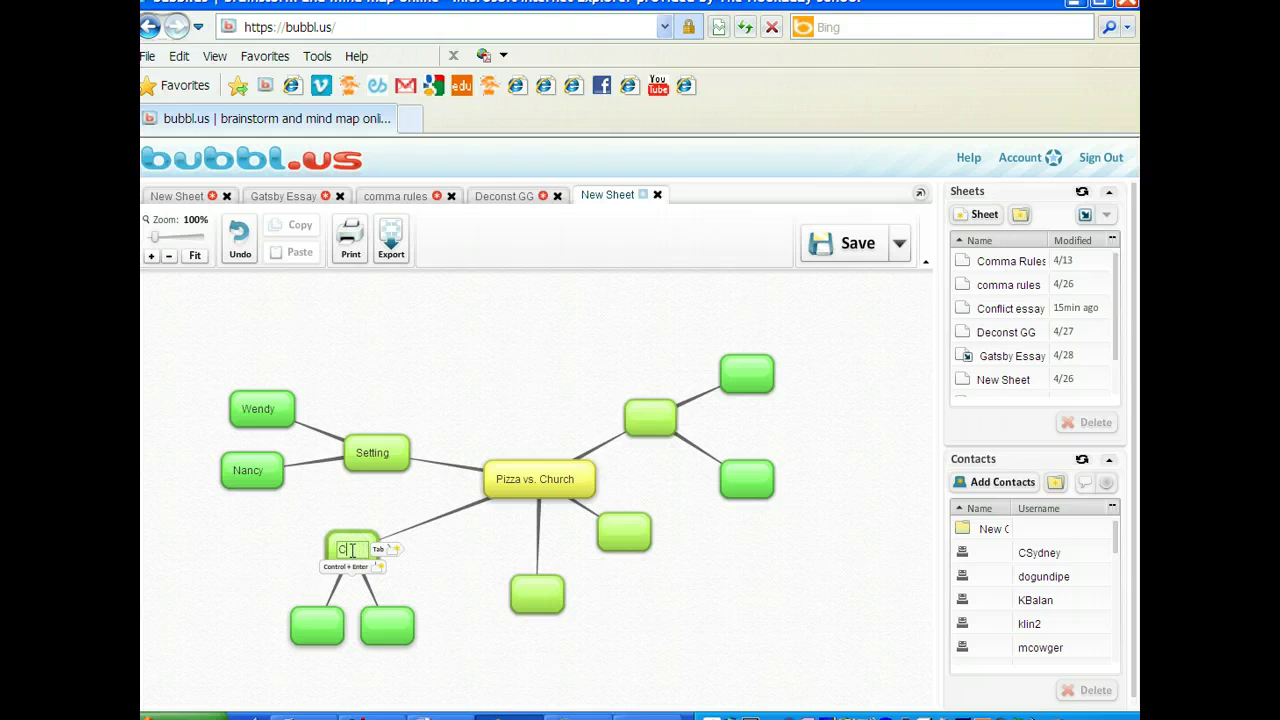
text(haracter)
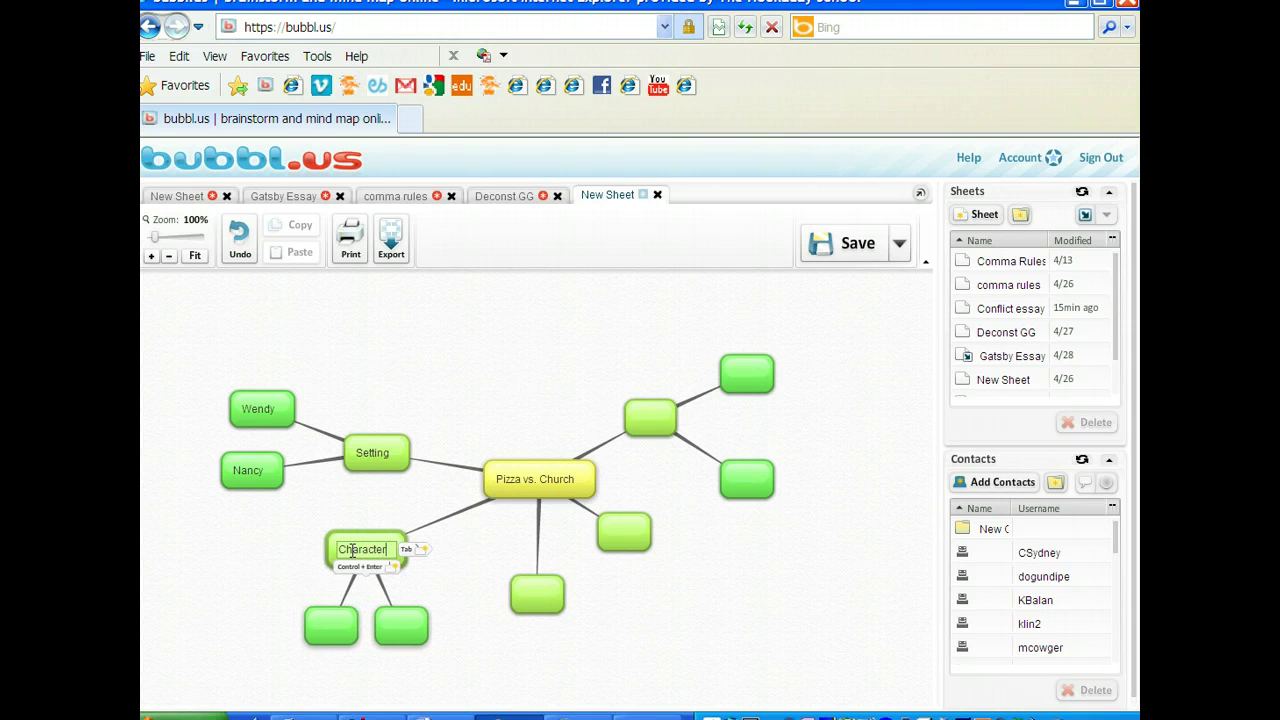
text(s)
click(343, 623)
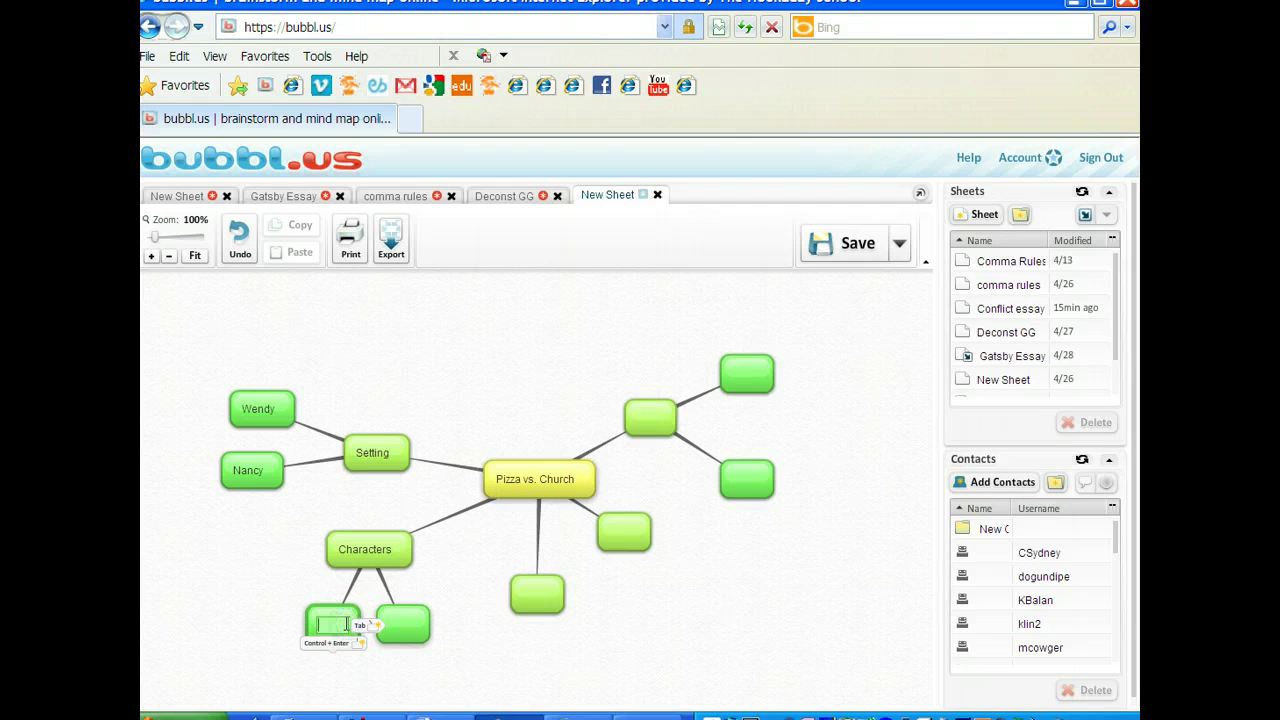
text(Nancy)
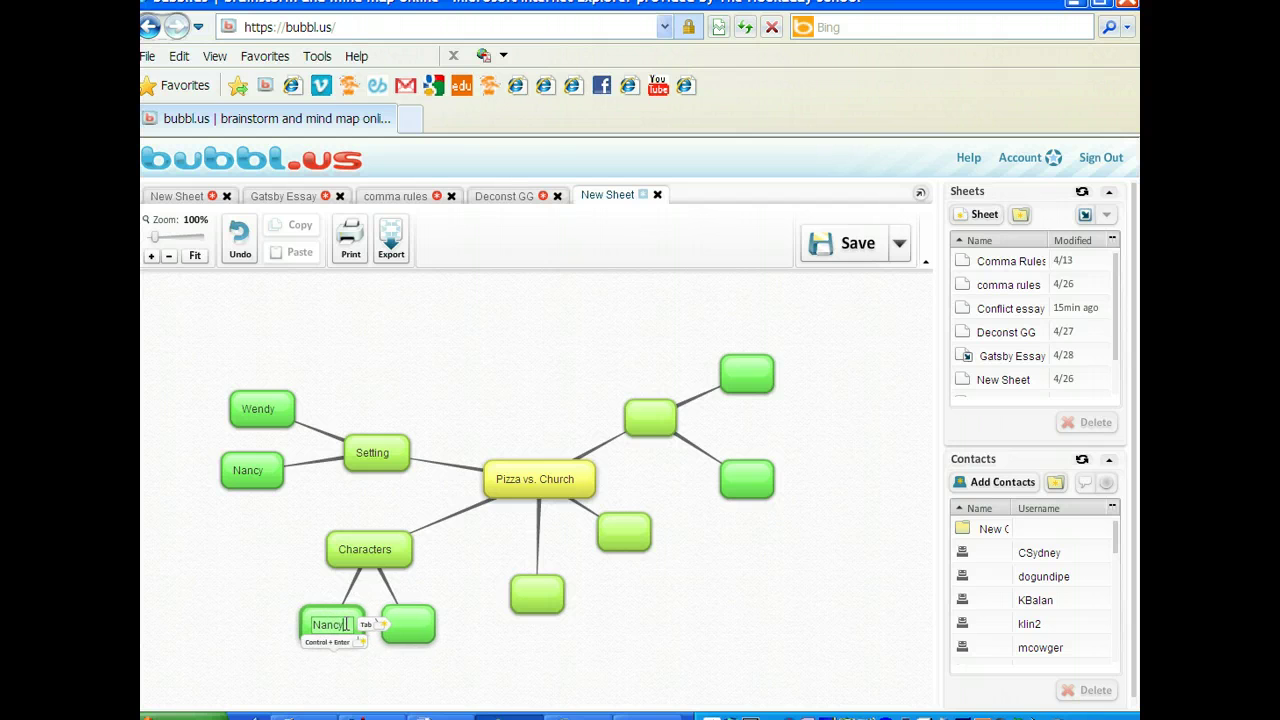
click(386, 634)
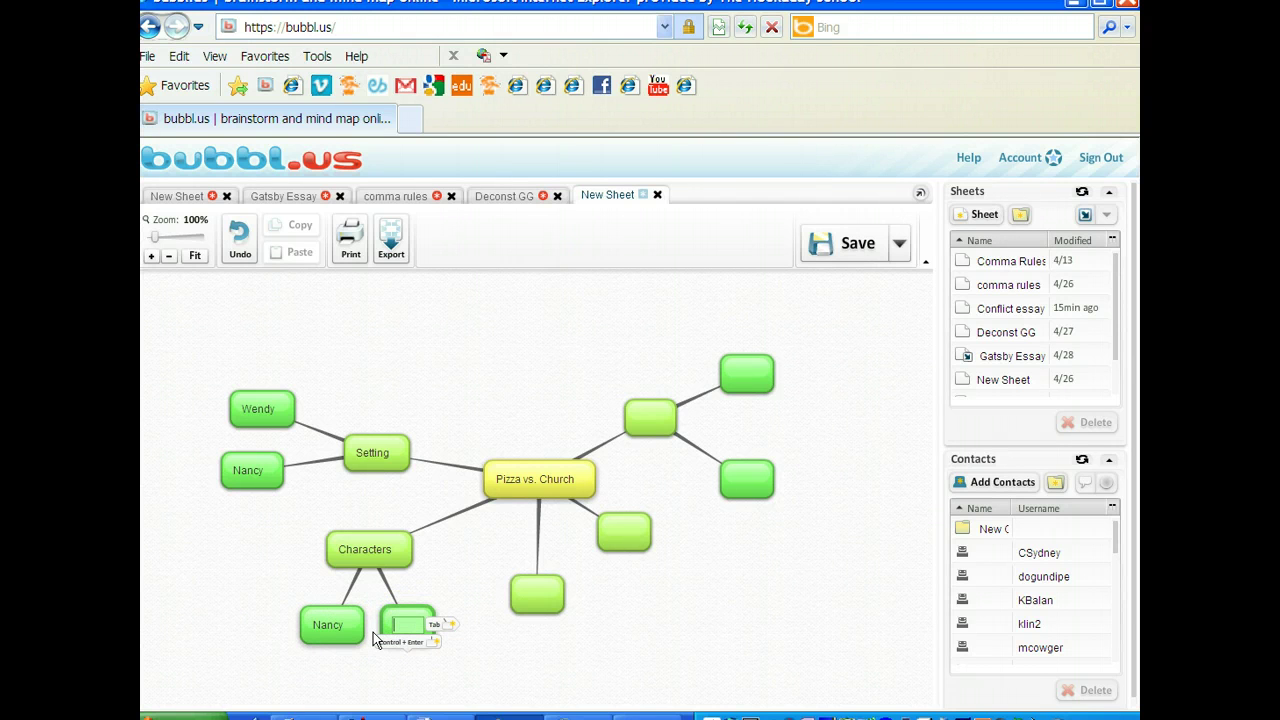
text(Wendy)
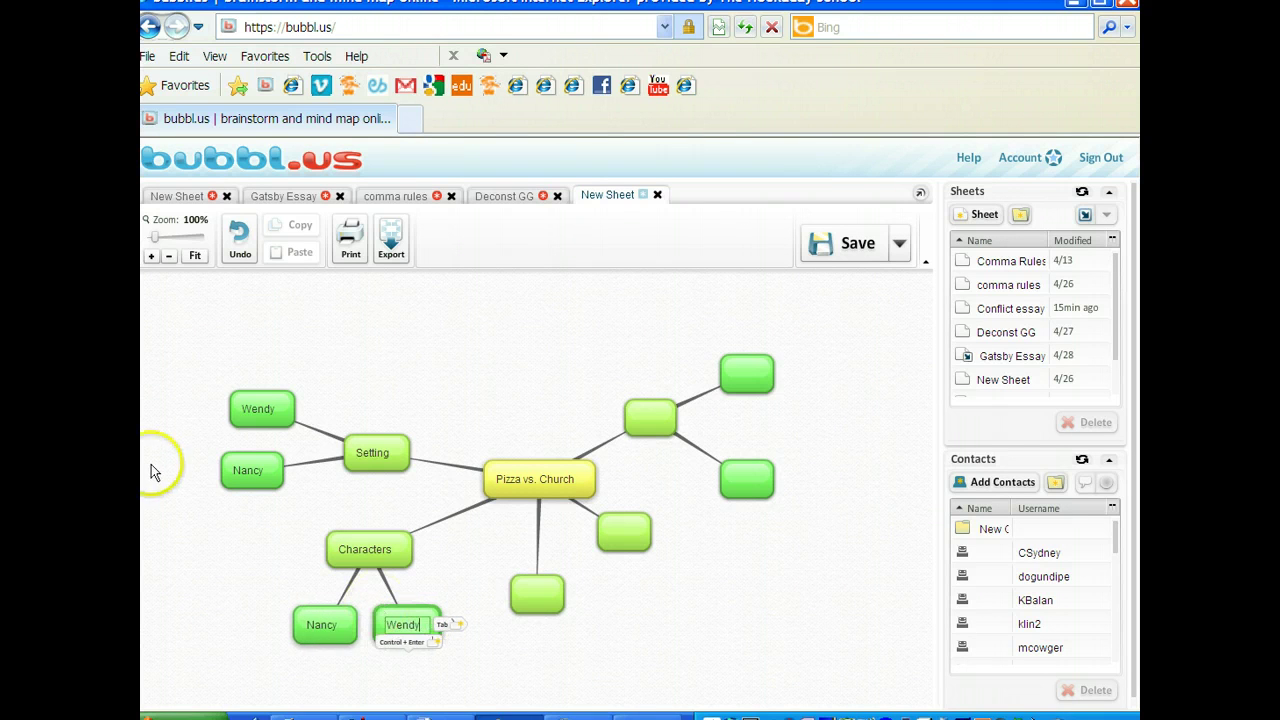
Step: Replace the text of the upper child of "Setting" with "Dorm room"
double_click(262, 409)
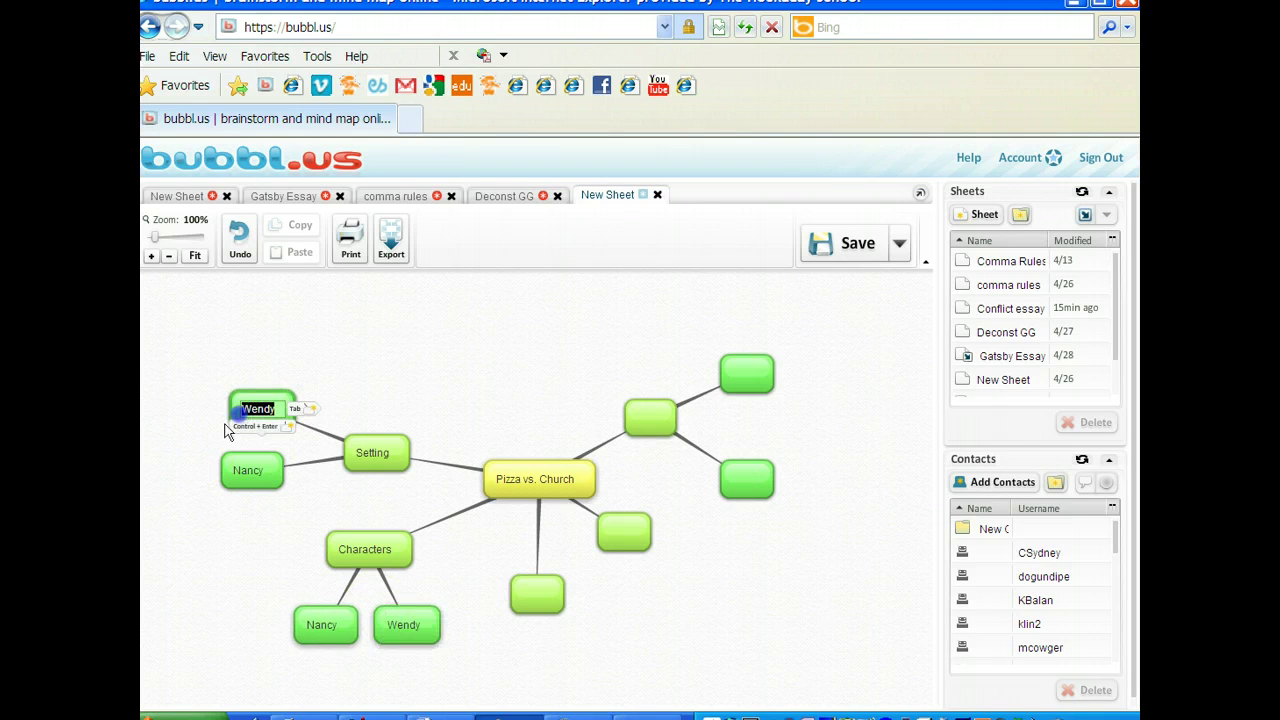
key(BackSpace)
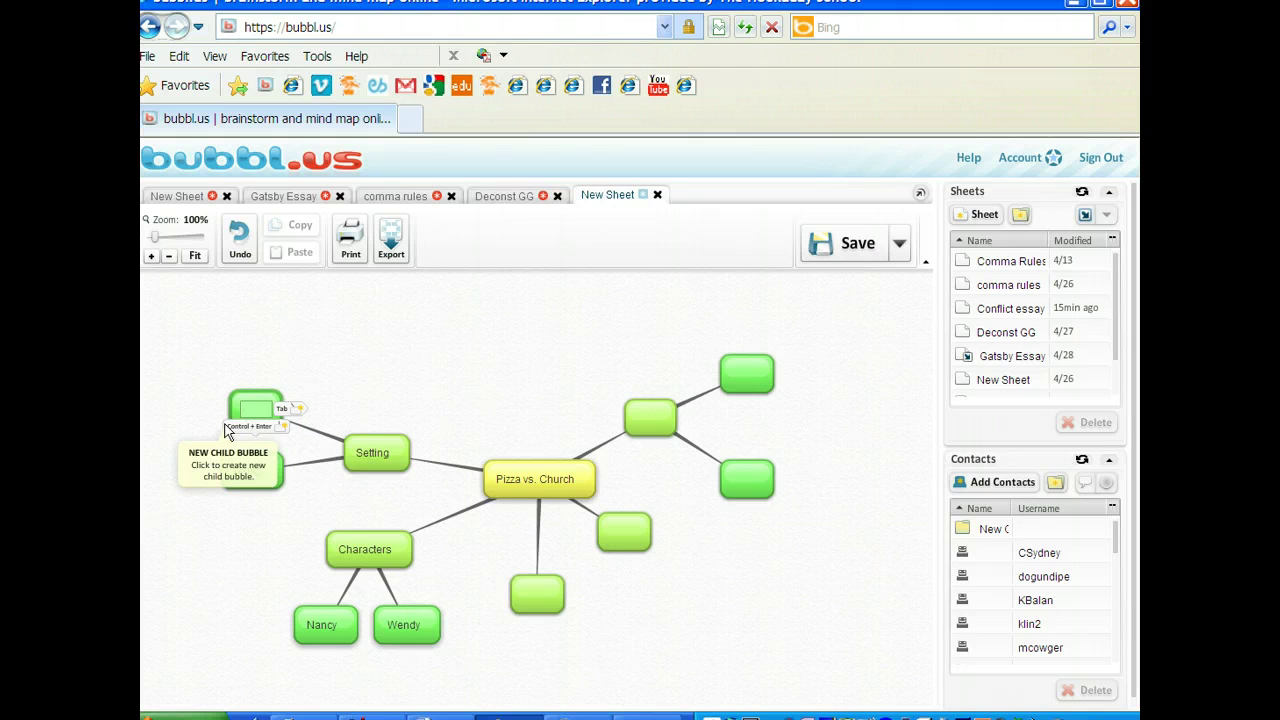
text(Dorm room)
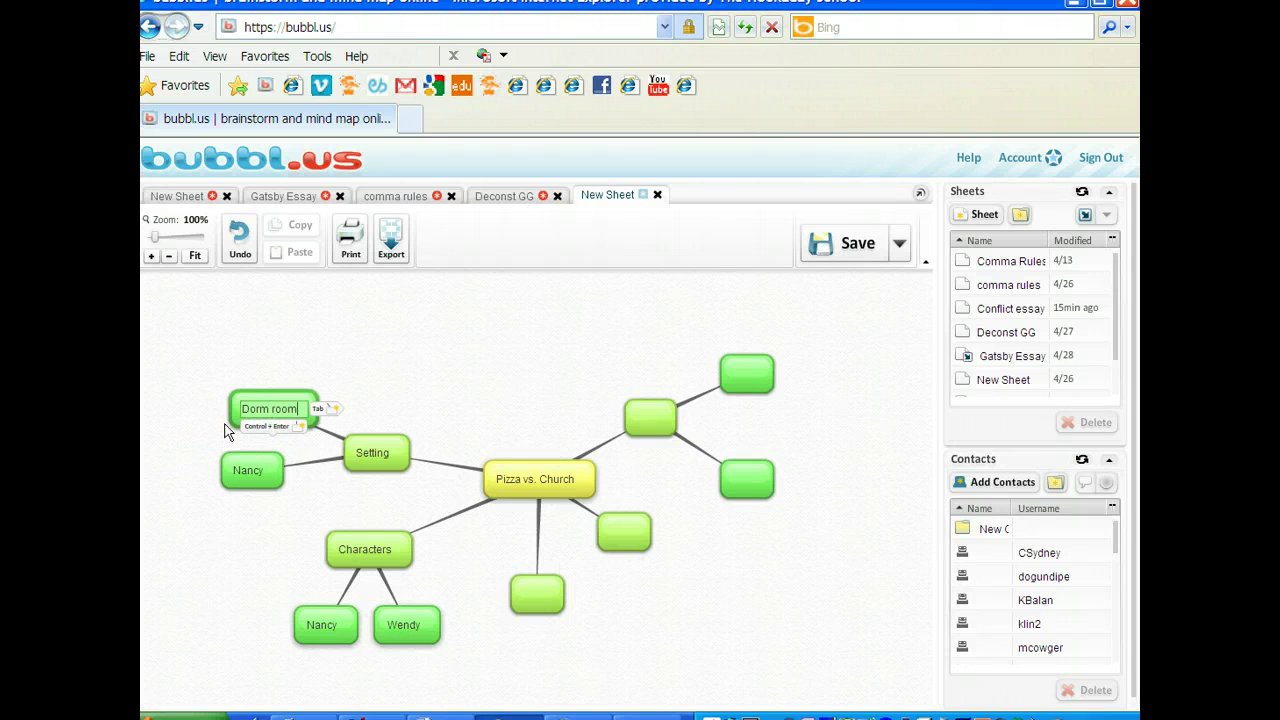
Step: Replace the text of the lower child of "Setting" with "first day of college" and move that bubble farther left
double_click(248, 470)
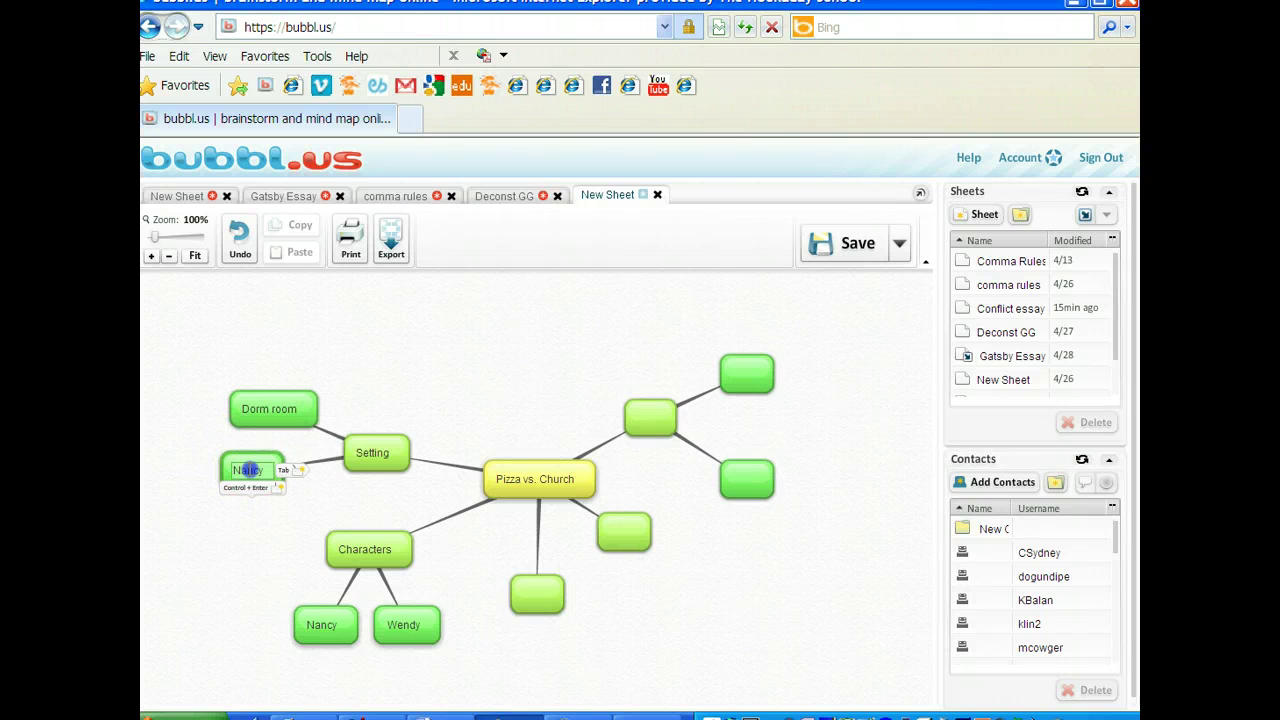
key(BackSpace)
key(BackSpace)
key(BackSpace)
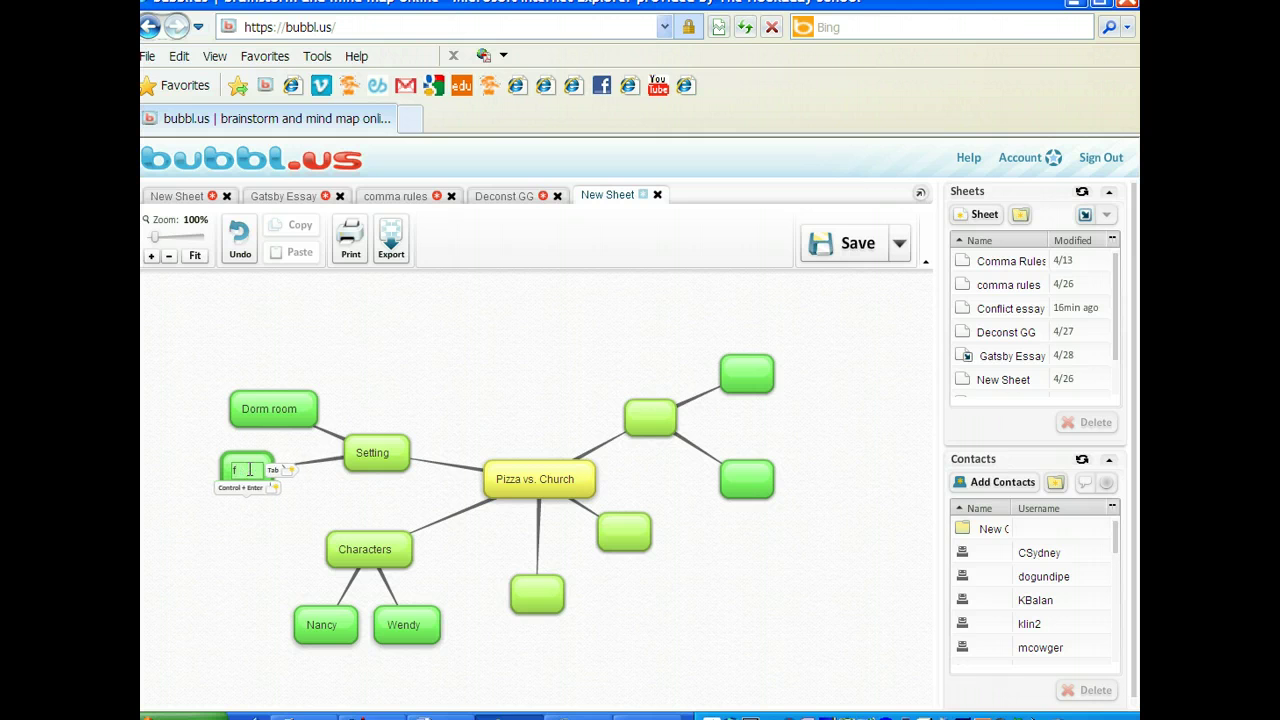
text(first day of)
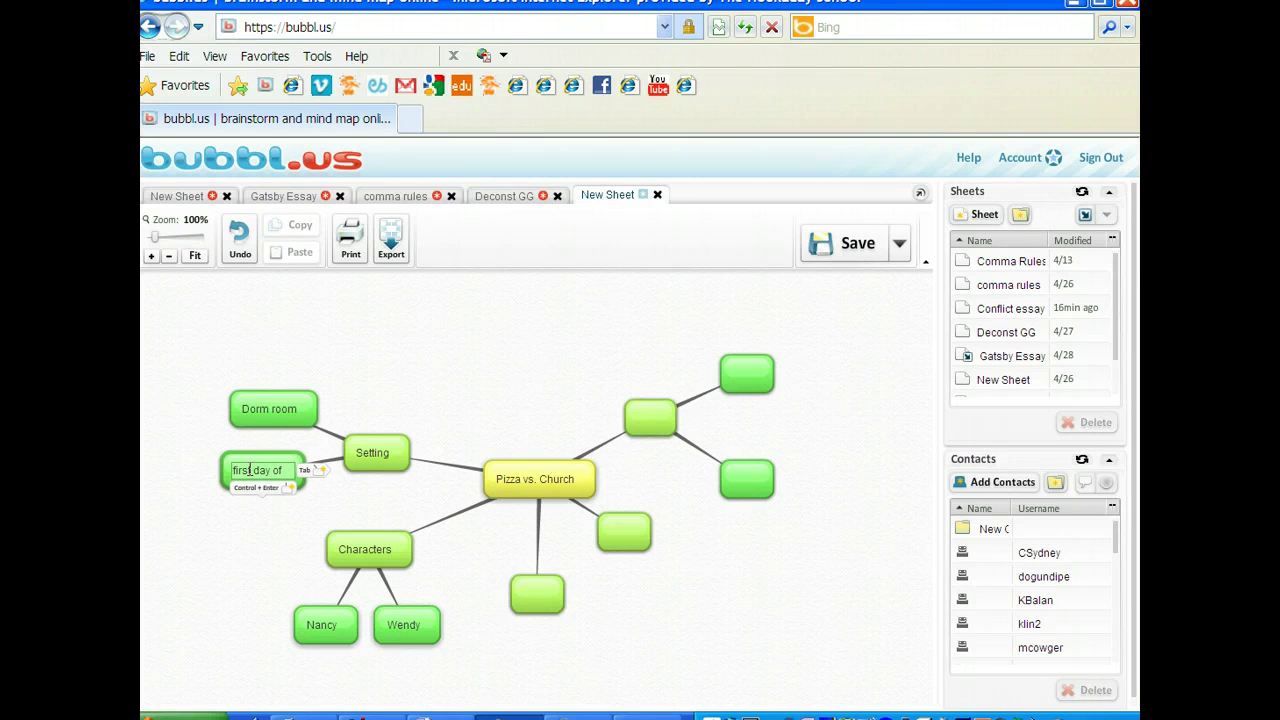
text( college)
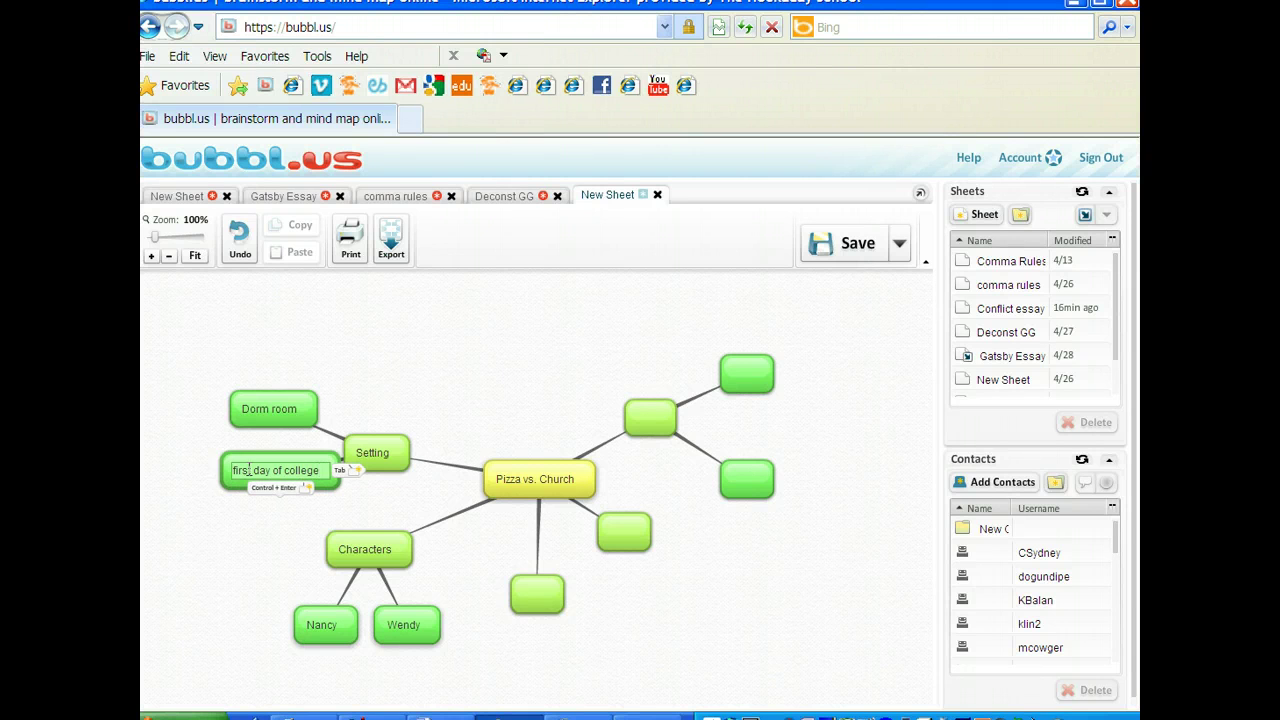
click(220, 474)
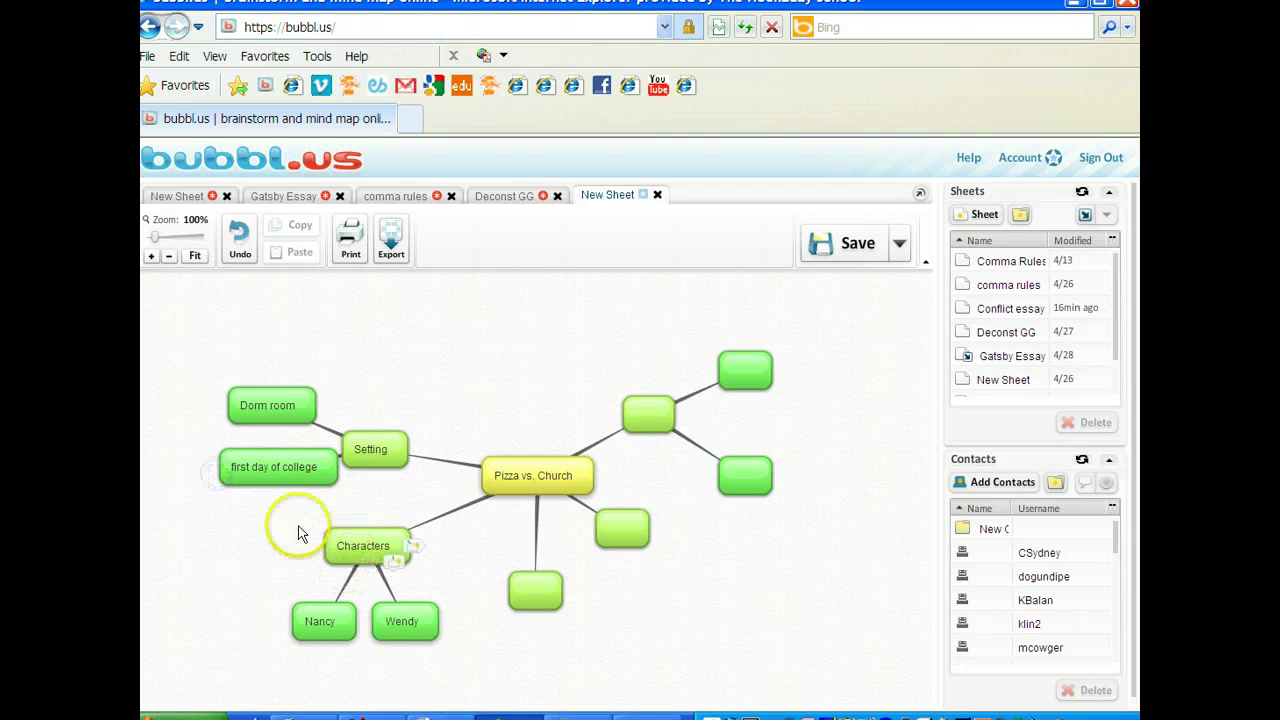
drag(256, 488, 103, 448)
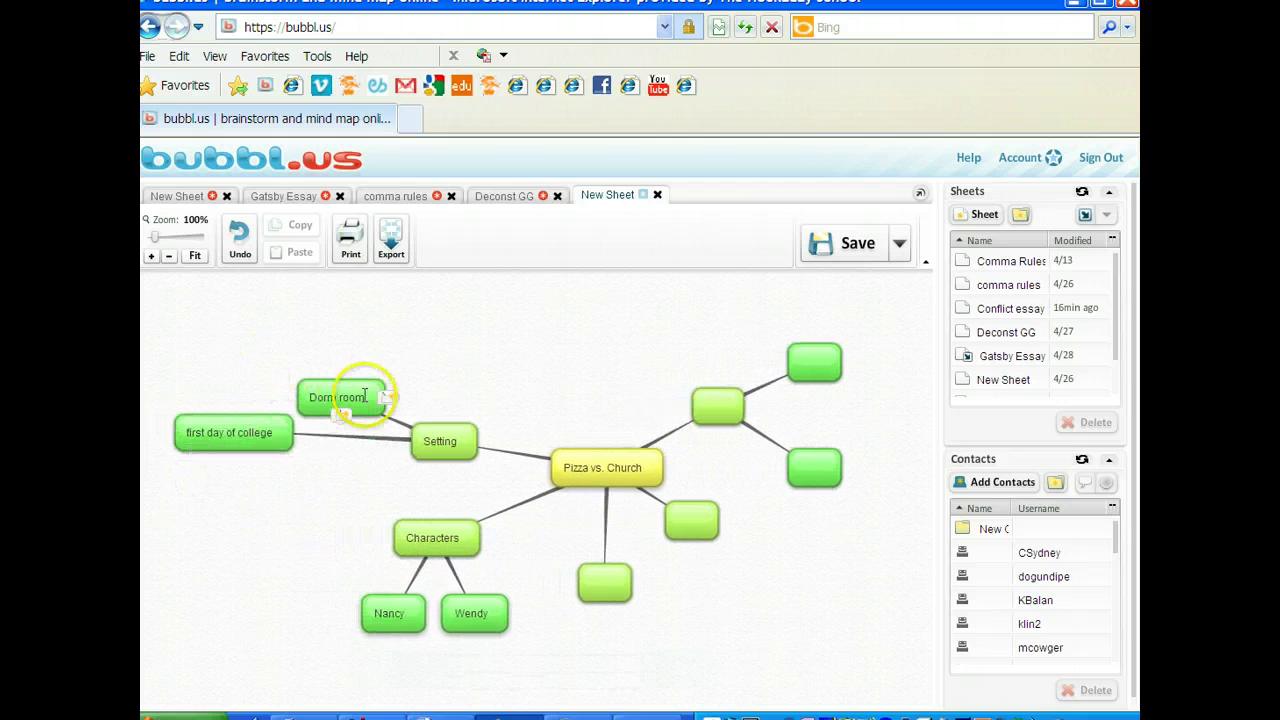
Step: Add a blank sibling to the "Dorm room" bubble and place it above and to the right of "Setting"
mouse_move(362, 392)
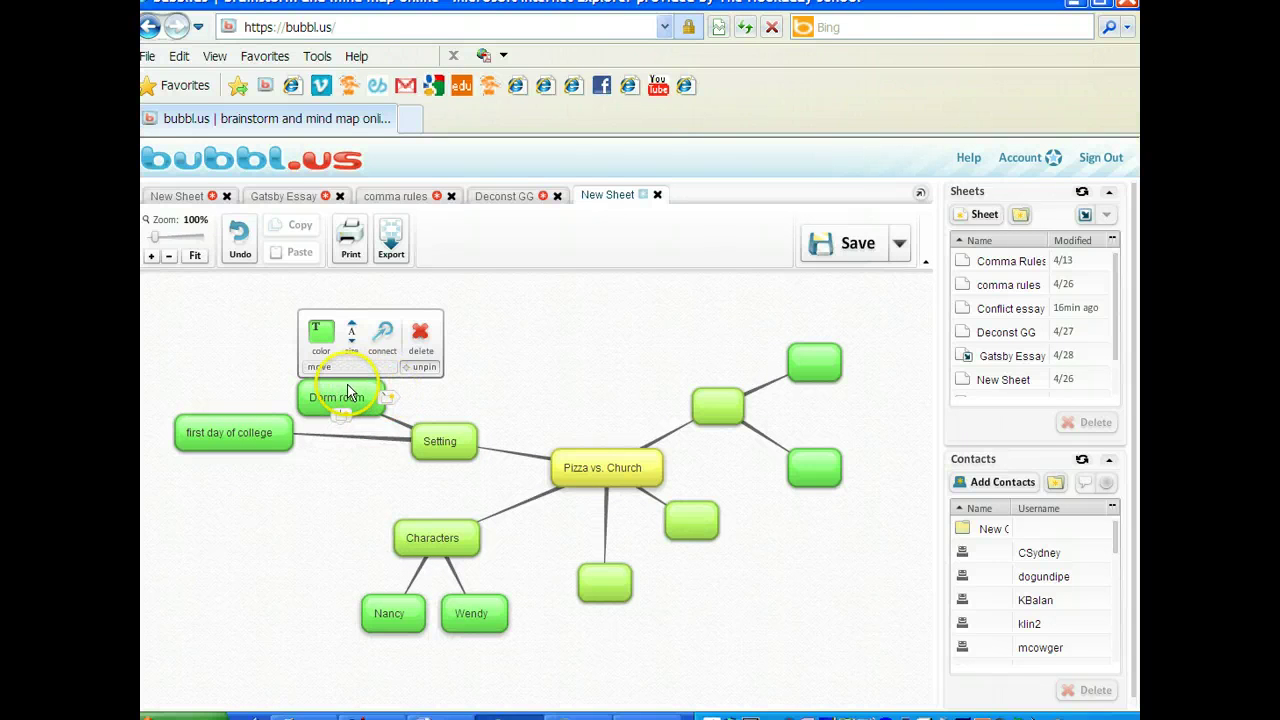
click(389, 397)
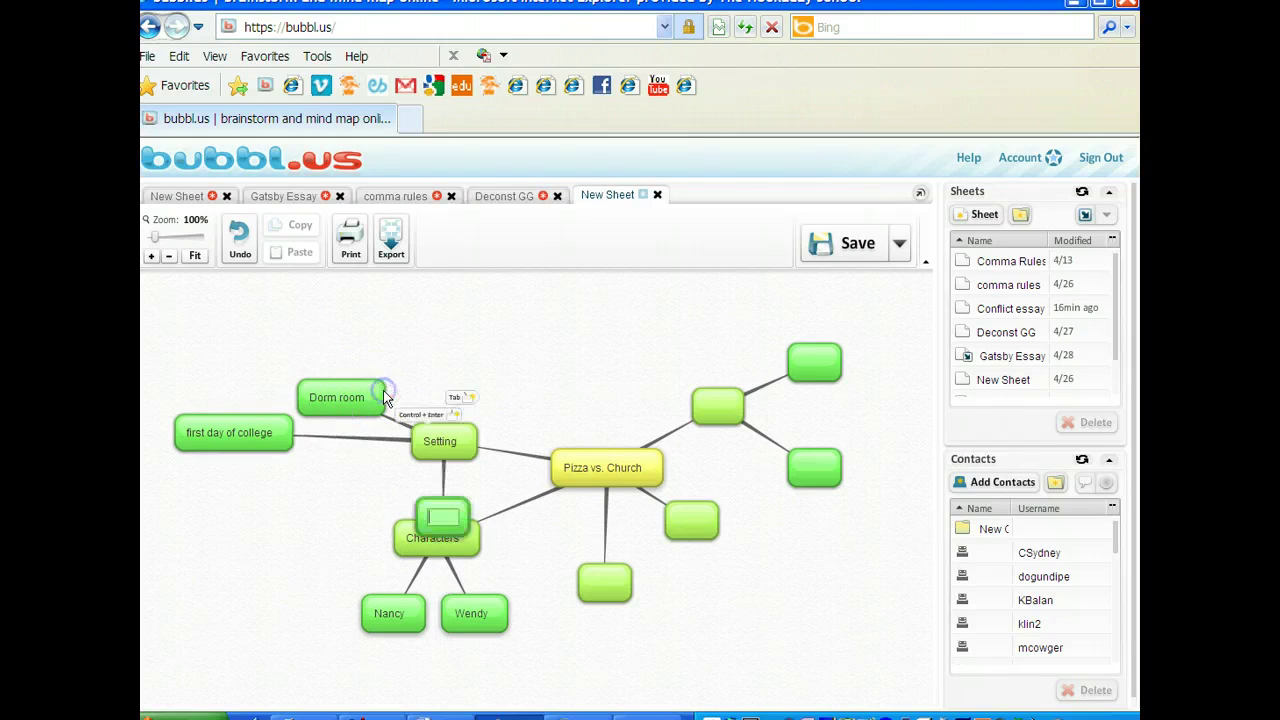
drag(420, 512, 510, 320)
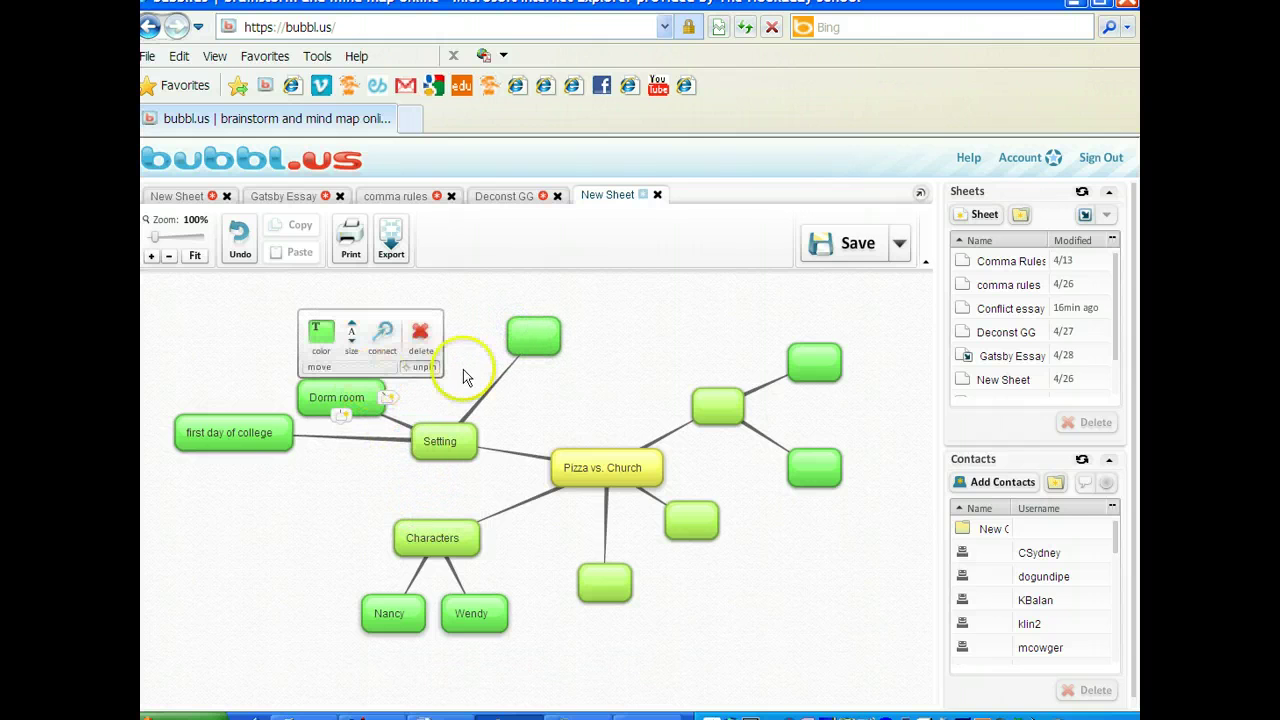
Step: Add a blank child bubble to "Dorm room" and place it below "first day of college"
double_click(373, 389)
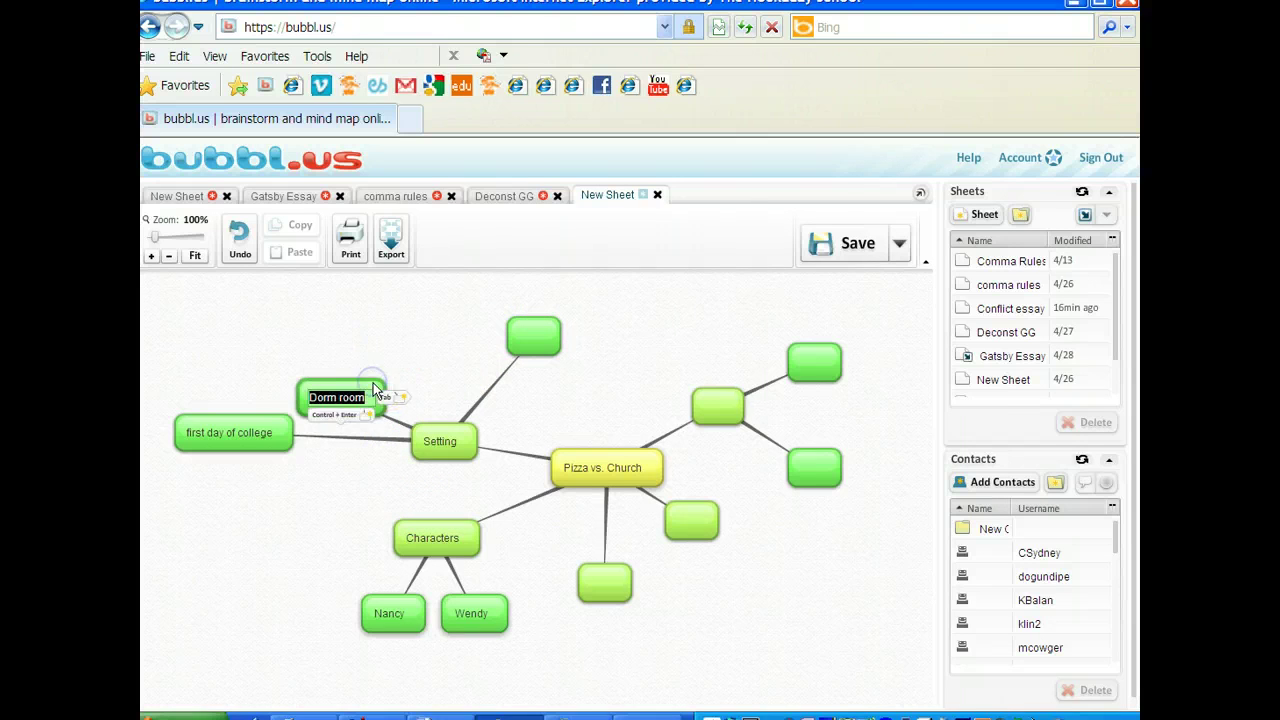
click(364, 414)
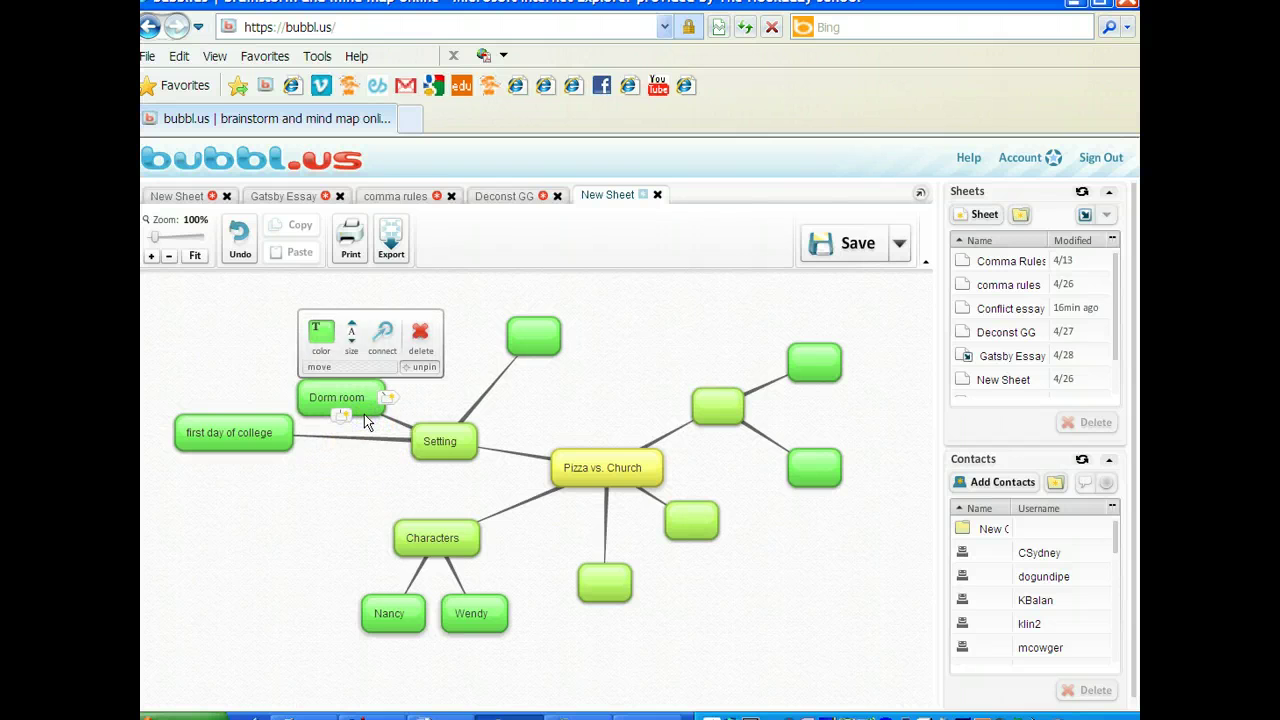
click(342, 414)
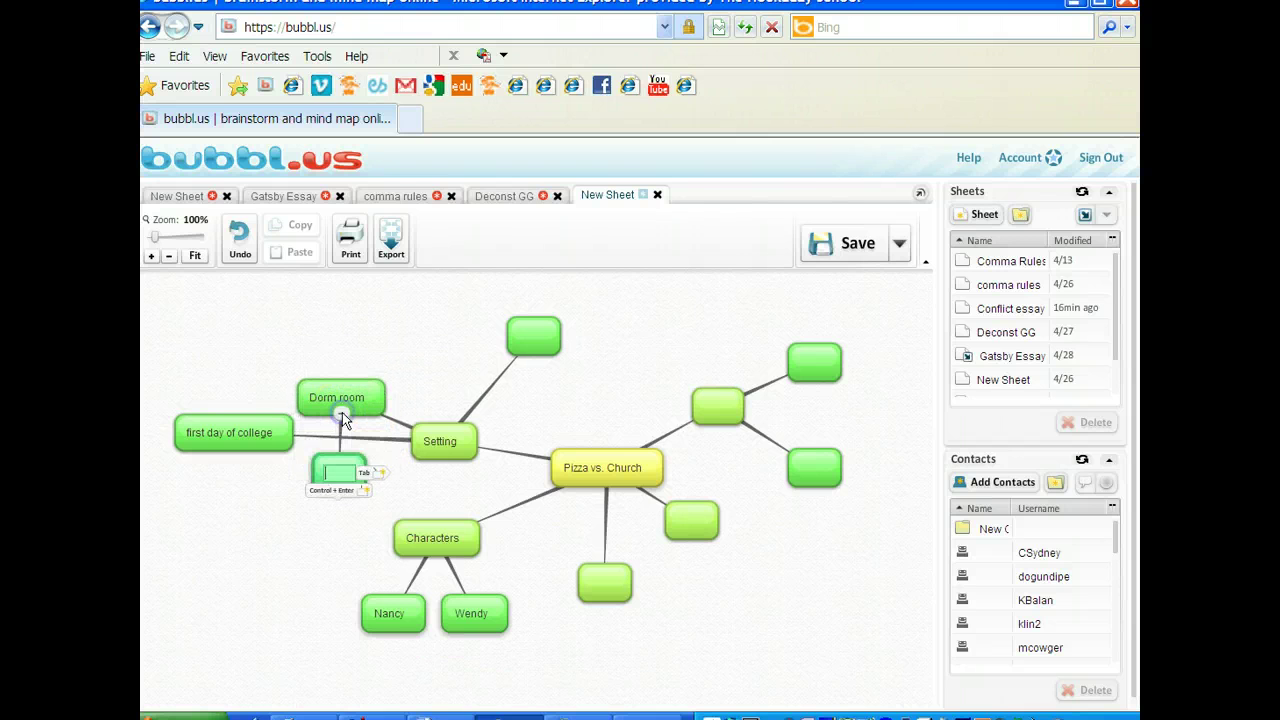
click(309, 491)
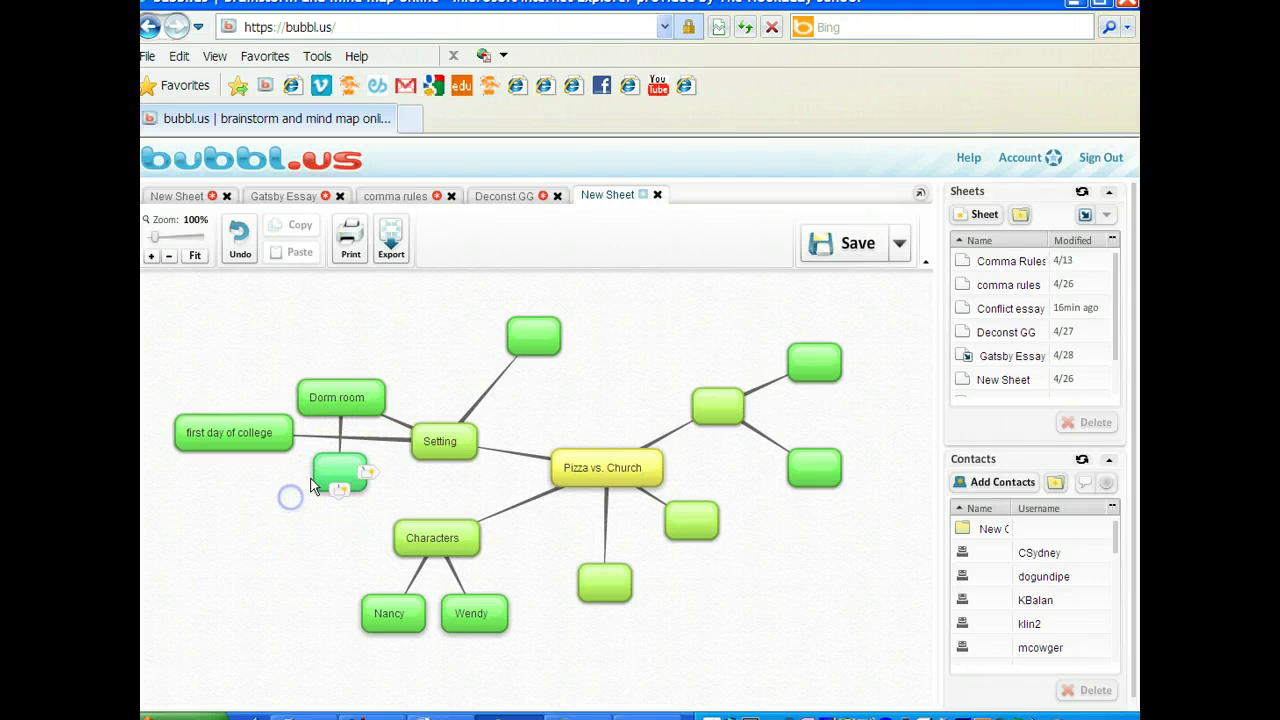
drag(318, 480, 258, 526)
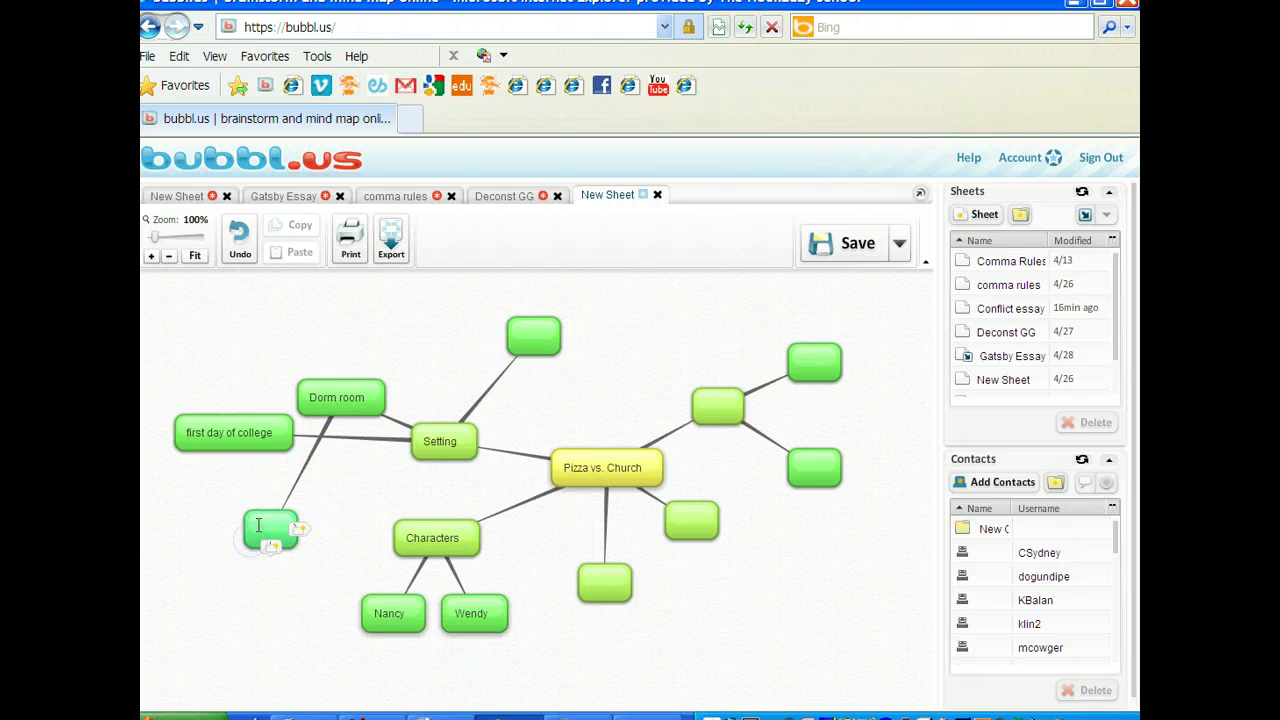
Step: Label the new child of "Dorm room" "crowded--how did it make me feel?" and move it above and to the left of "Dorm room"
click(258, 526)
text(Crow)
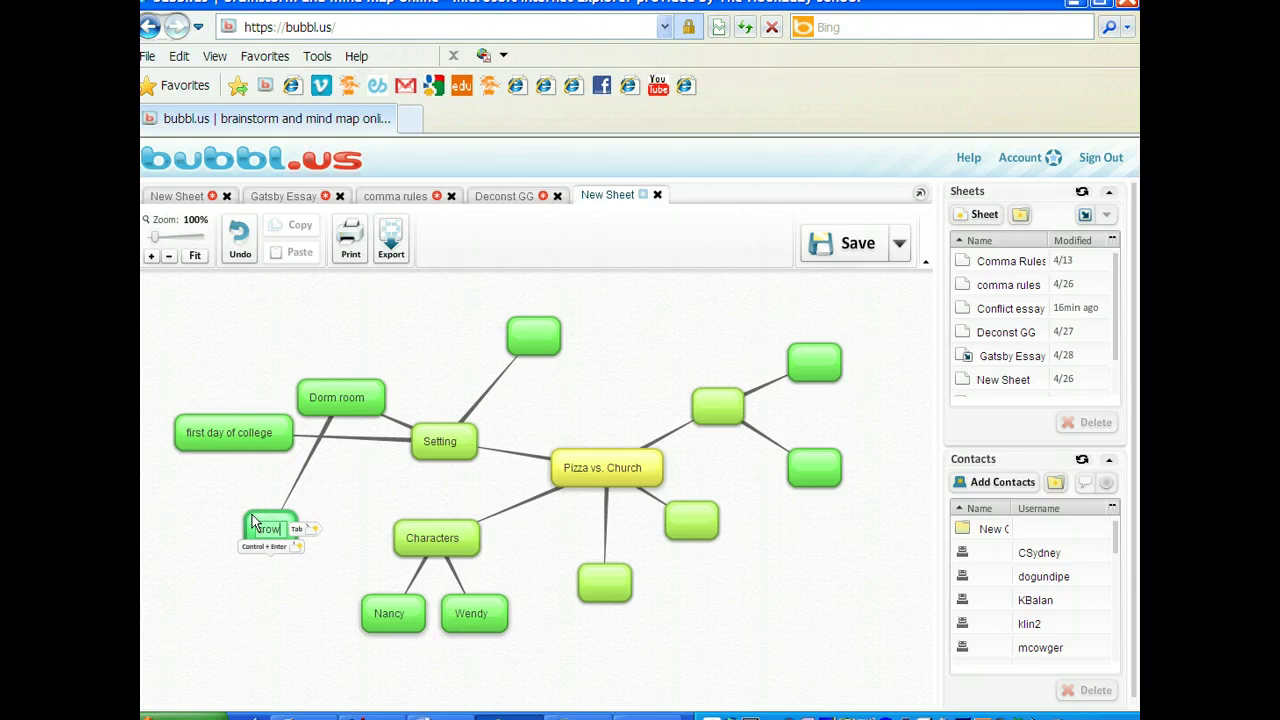
text(de)
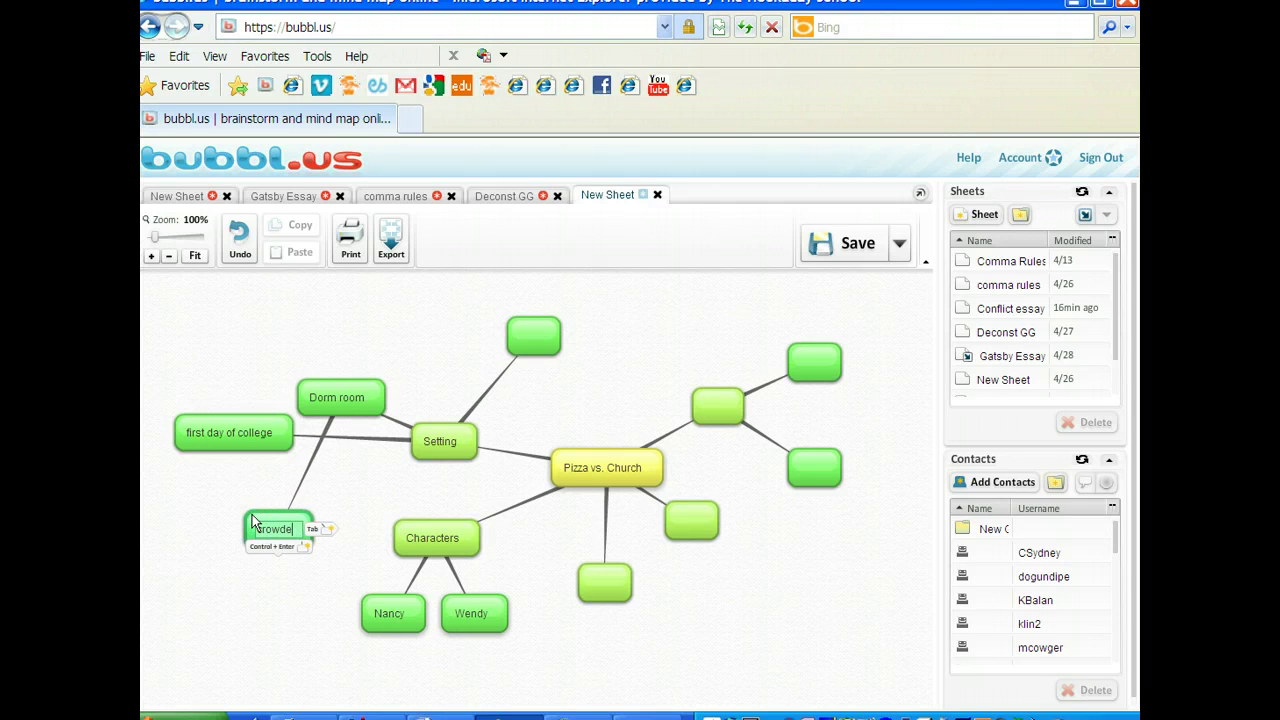
text(d)
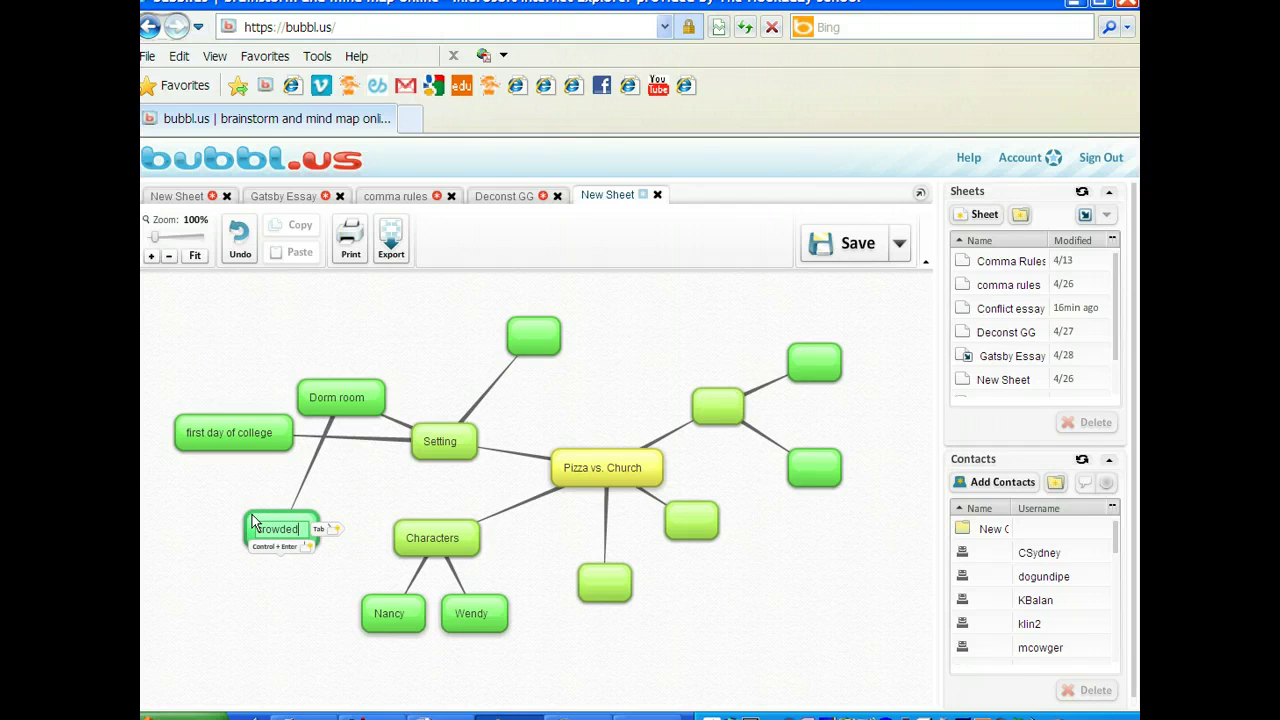
text(--w)
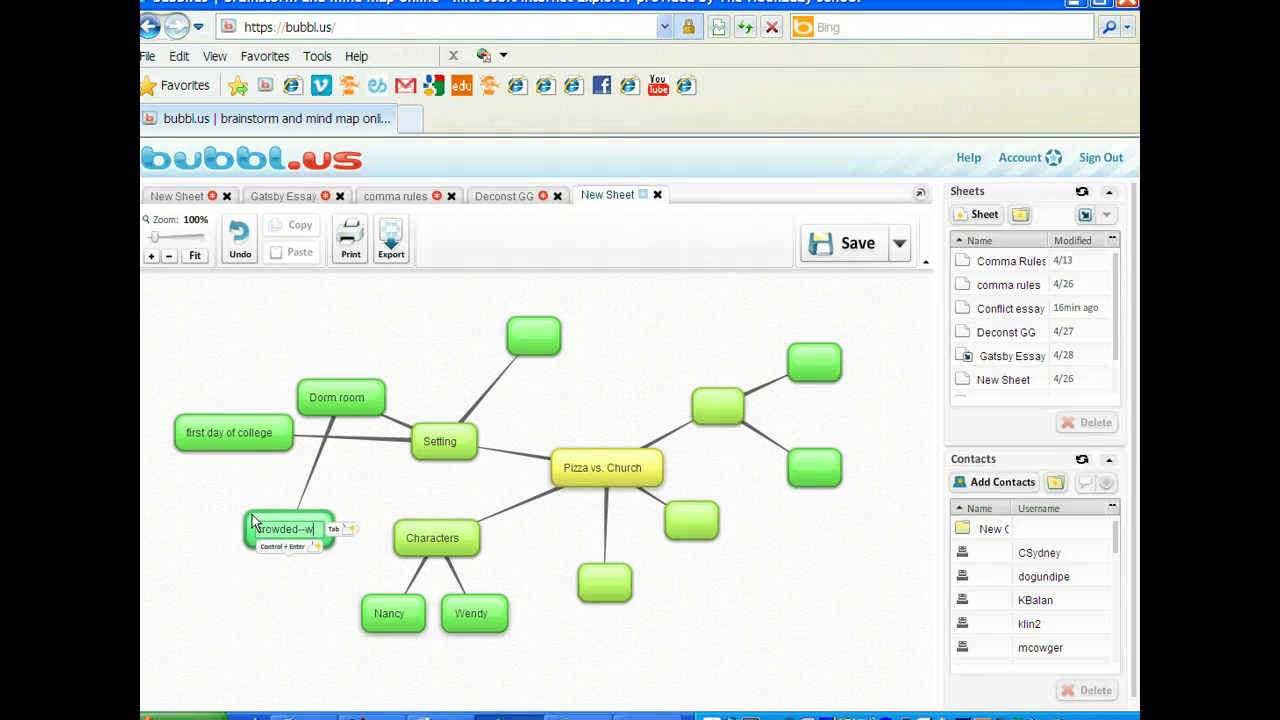
key(BackSpace)
text(how did it)
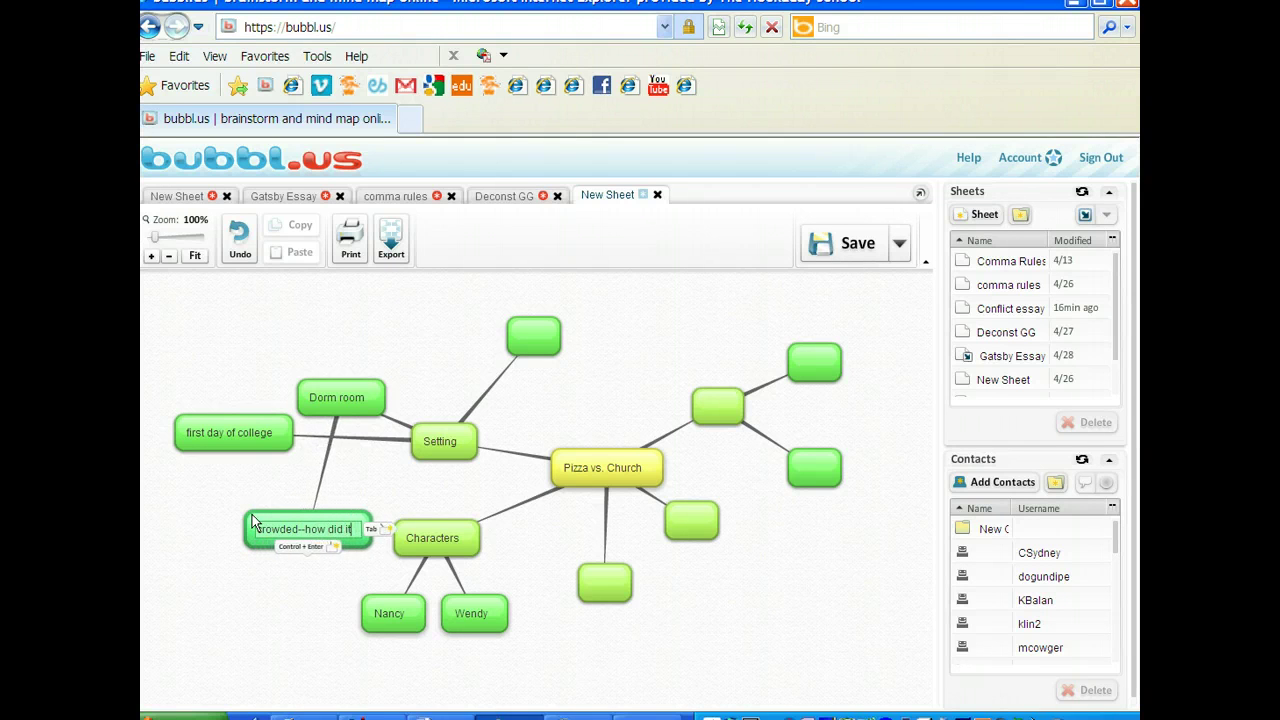
text( make me feel?)
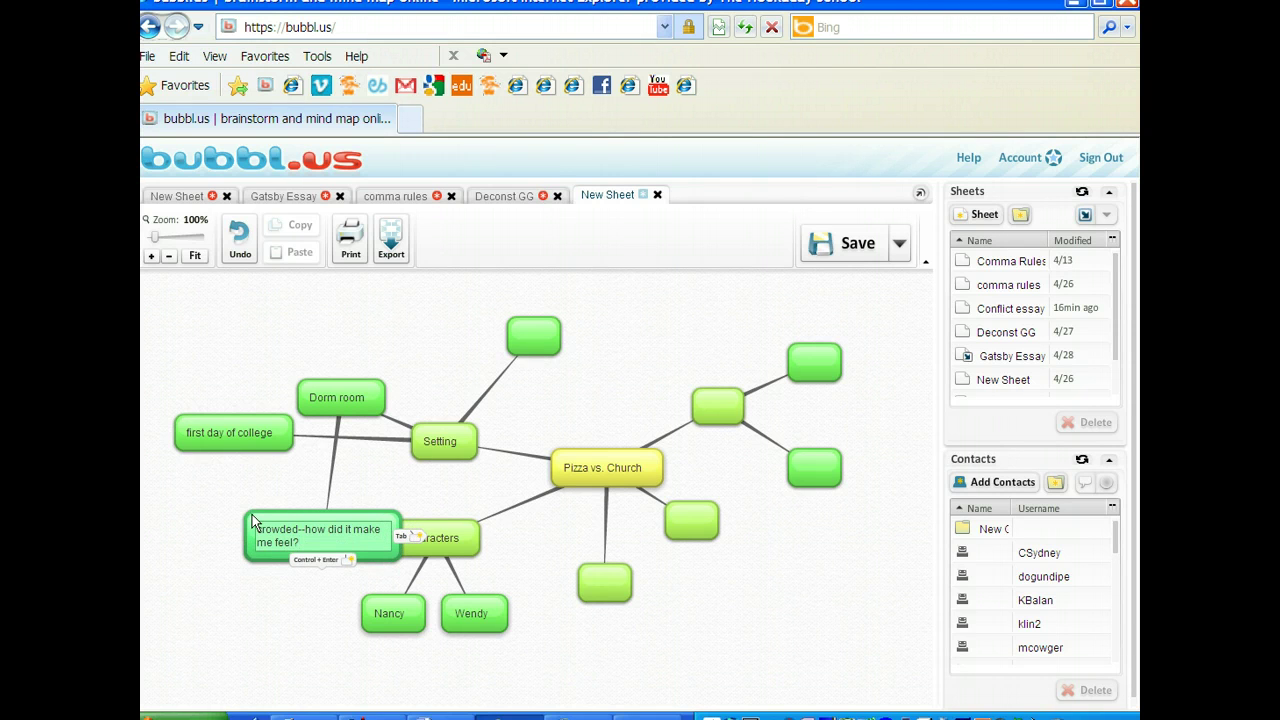
drag(253, 521, 207, 303)
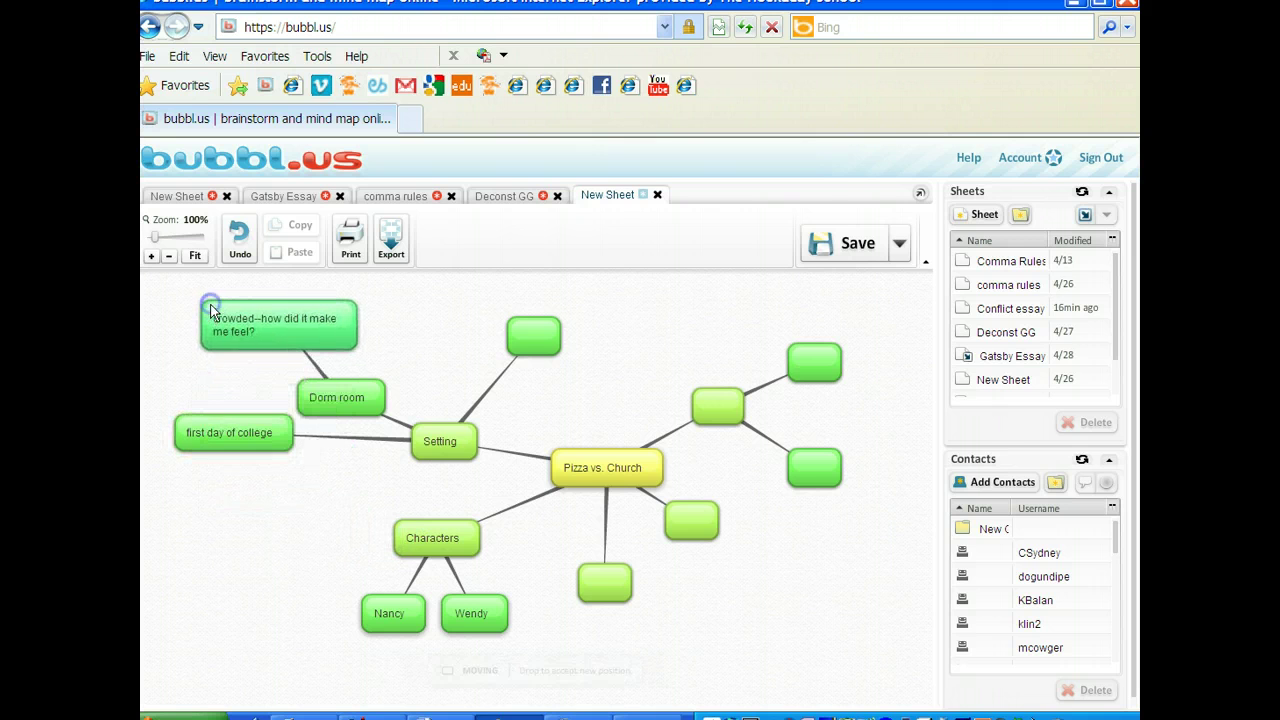
Step: Label the blank bubble that has two blank children "Conflict" and move it up, well above "Pizza vs. Church"
click(712, 411)
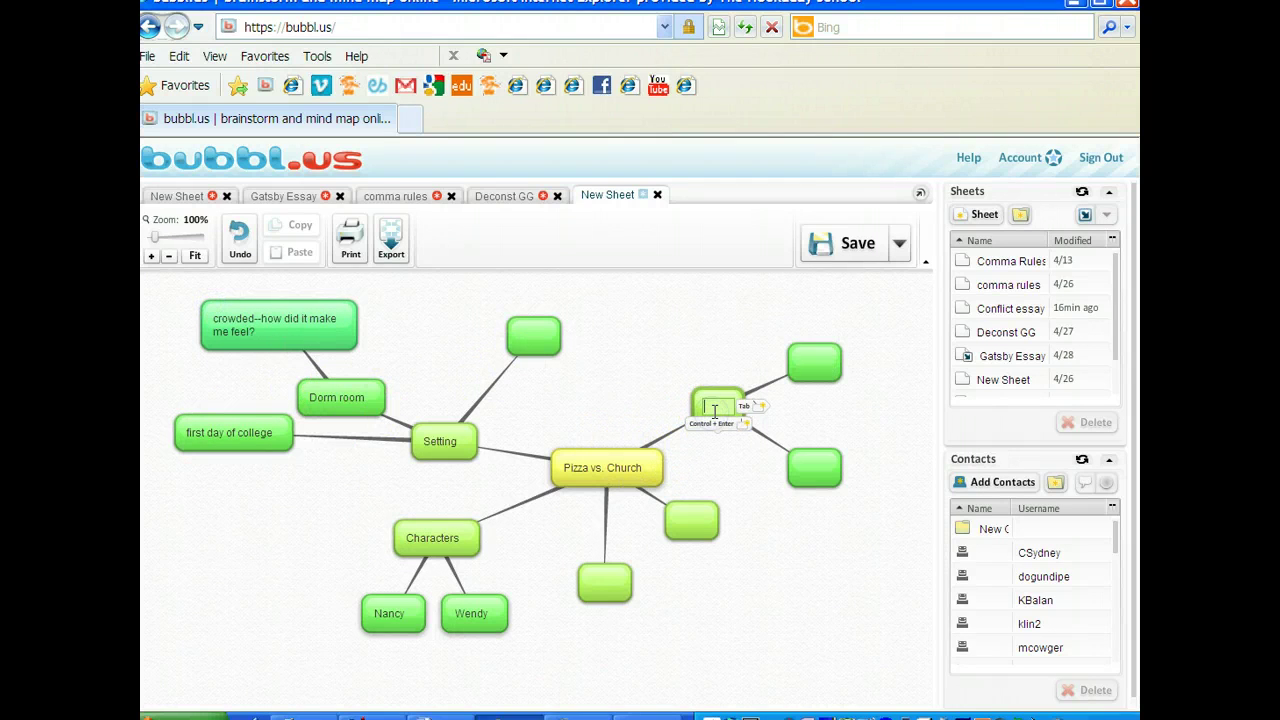
text(Conflict)
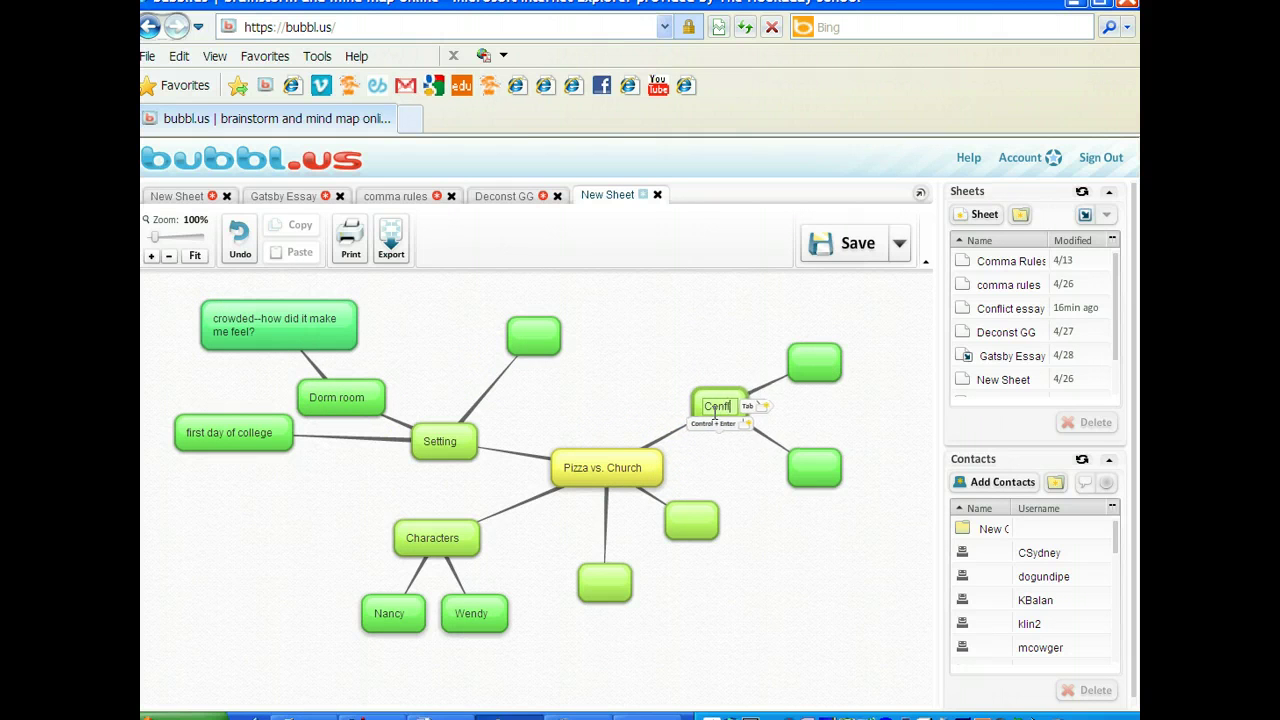
click(763, 400)
drag(745, 405, 709, 291)
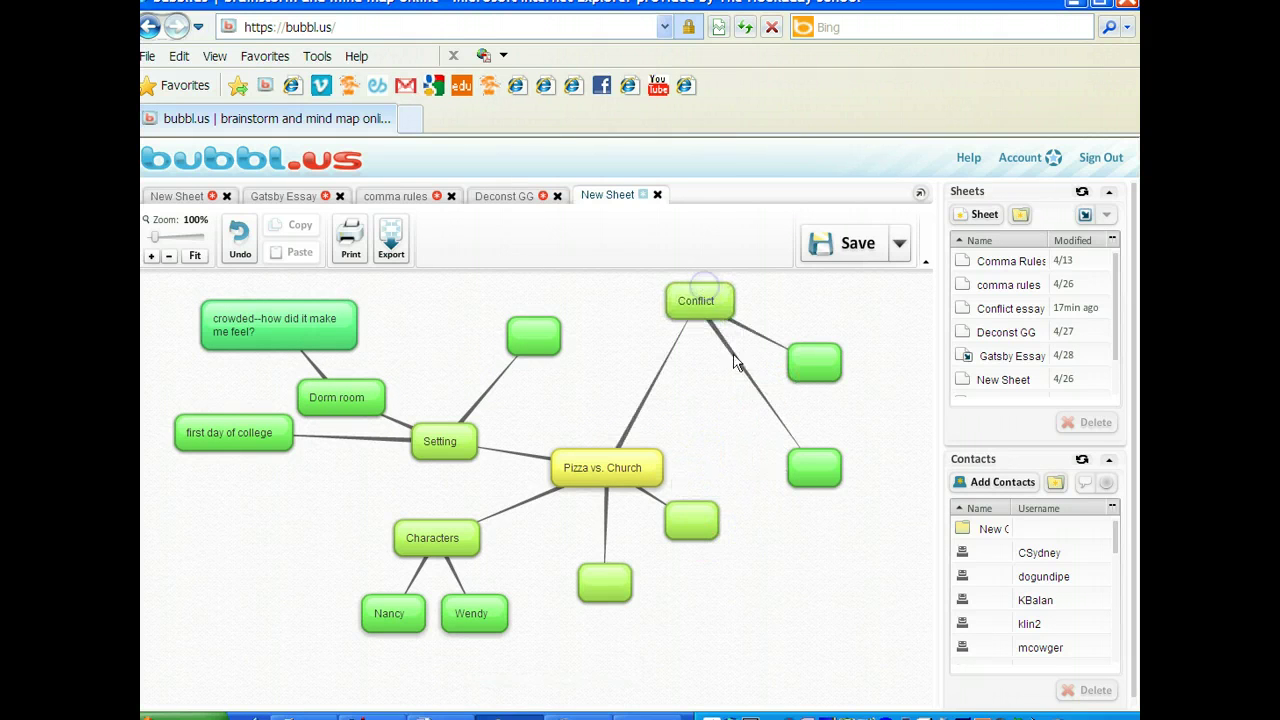
Step: Label the blank bubble to the lower right of "Pizza vs. Church" "Theme: what did I learn?"
click(686, 515)
click(684, 514)
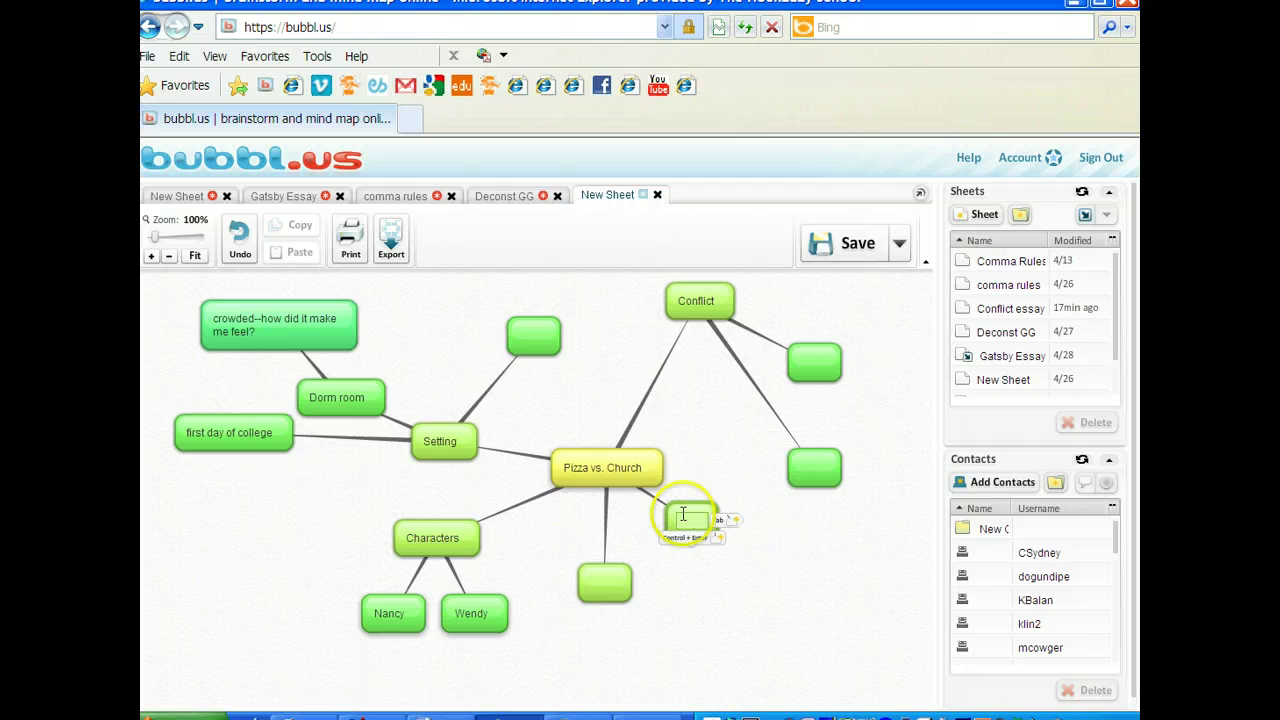
text(Theme)
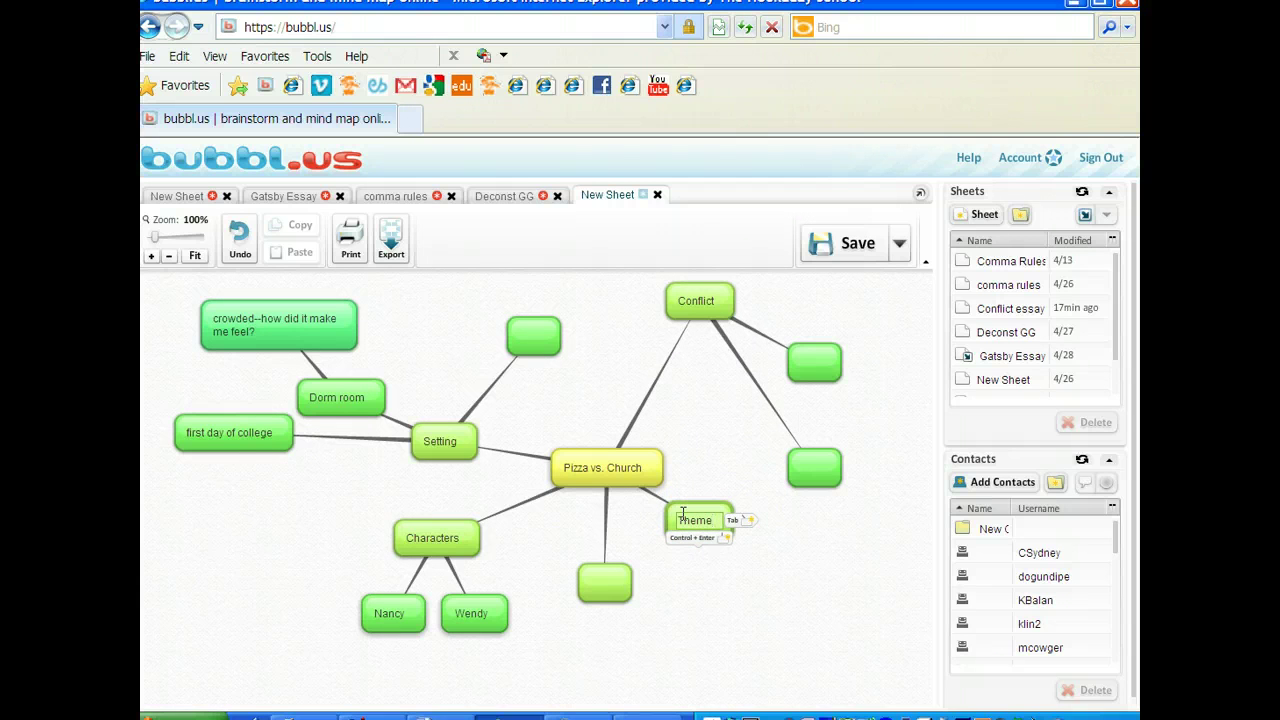
text(: what do)
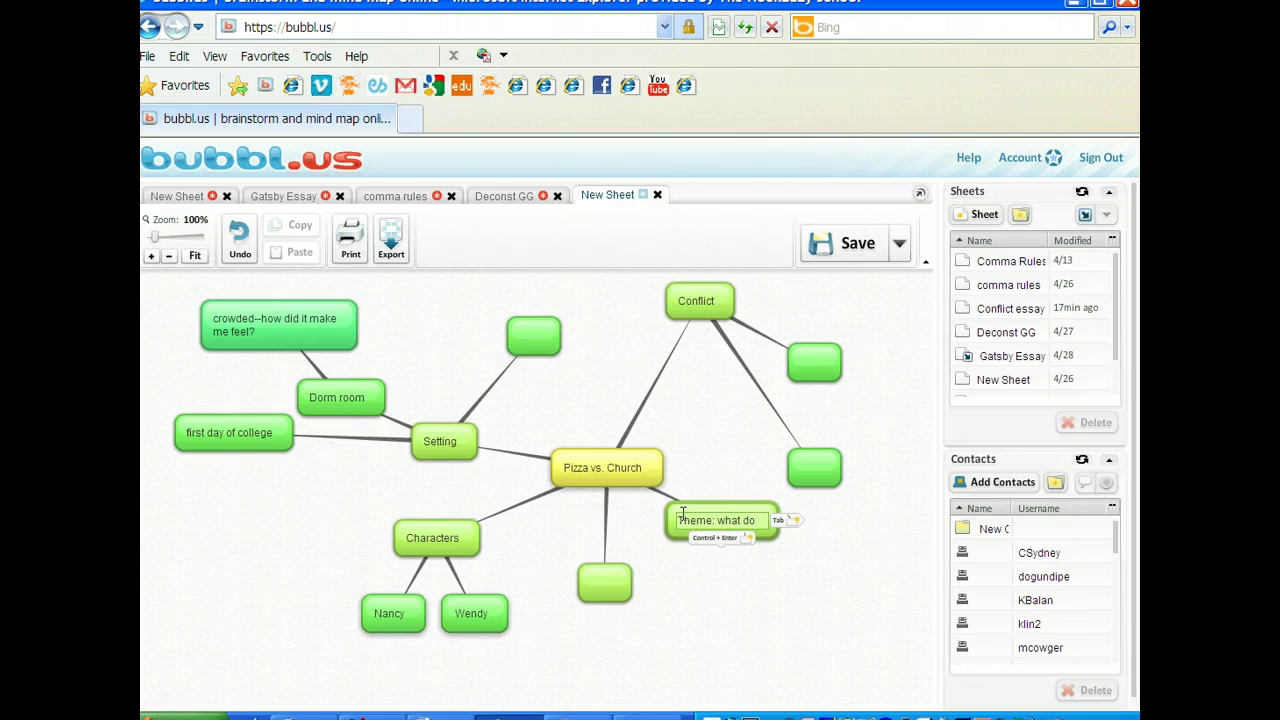
key(BackSpace)
text(id I lea)
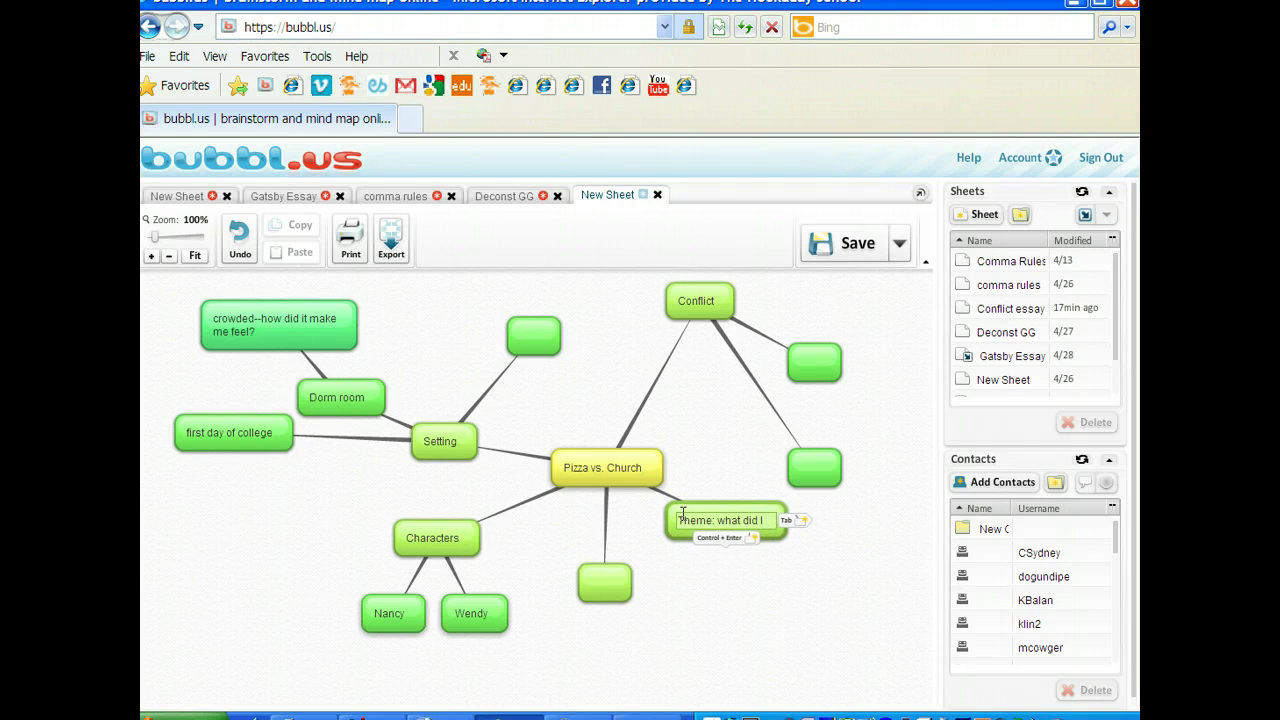
key(BackSpace)
key(BackSpace)
text(earn)
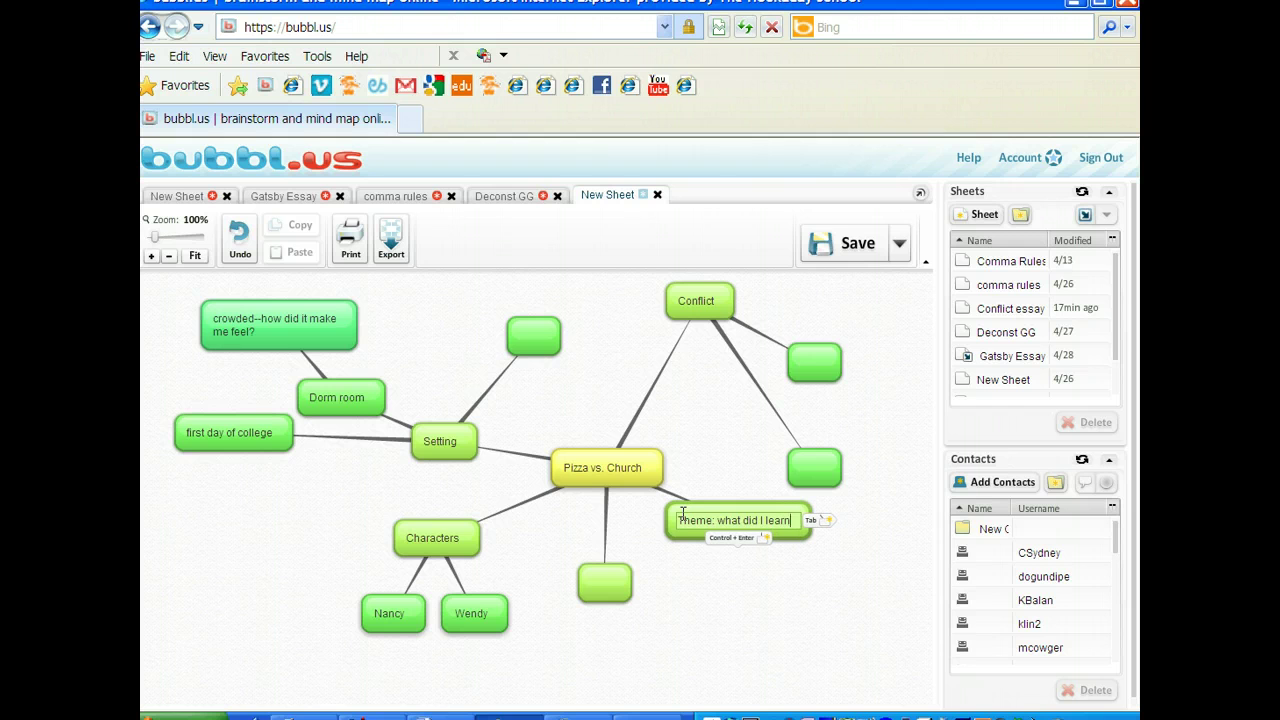
text(?)
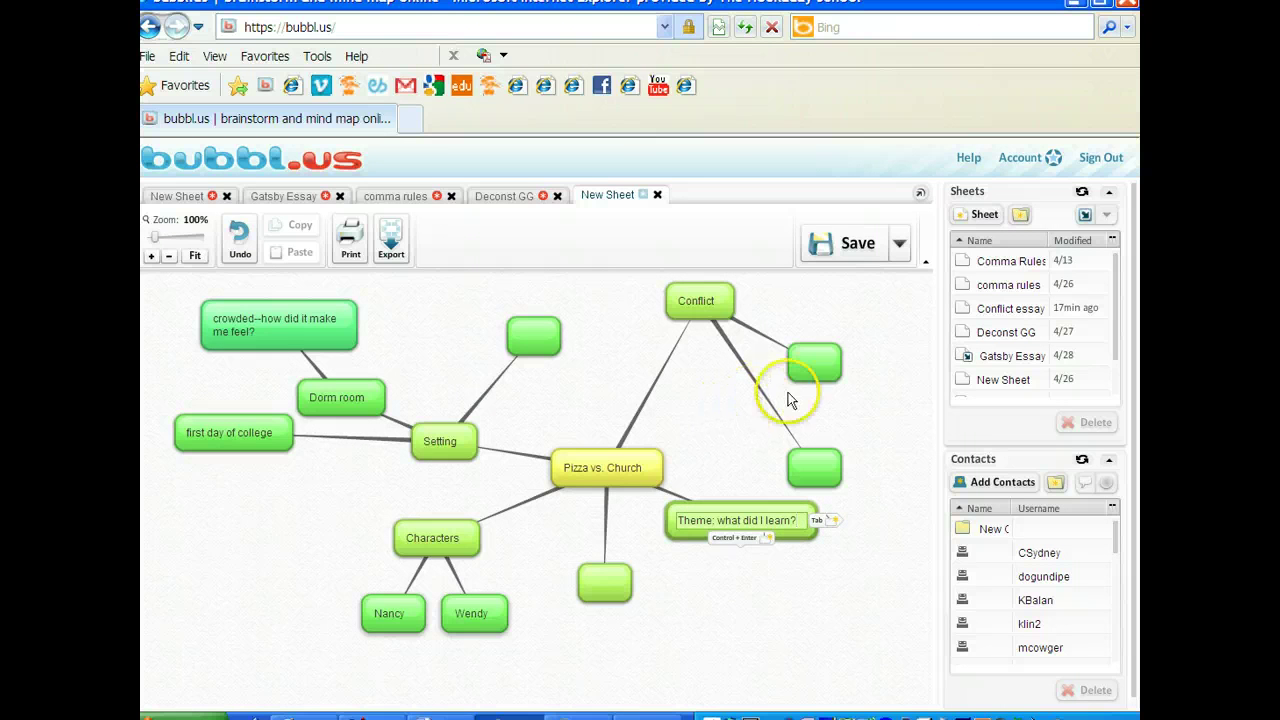
Step: Move the upper child of "Conflict" up and to the right, and label it "choosing friends vs. commitment"
drag(823, 357, 865, 288)
click(845, 312)
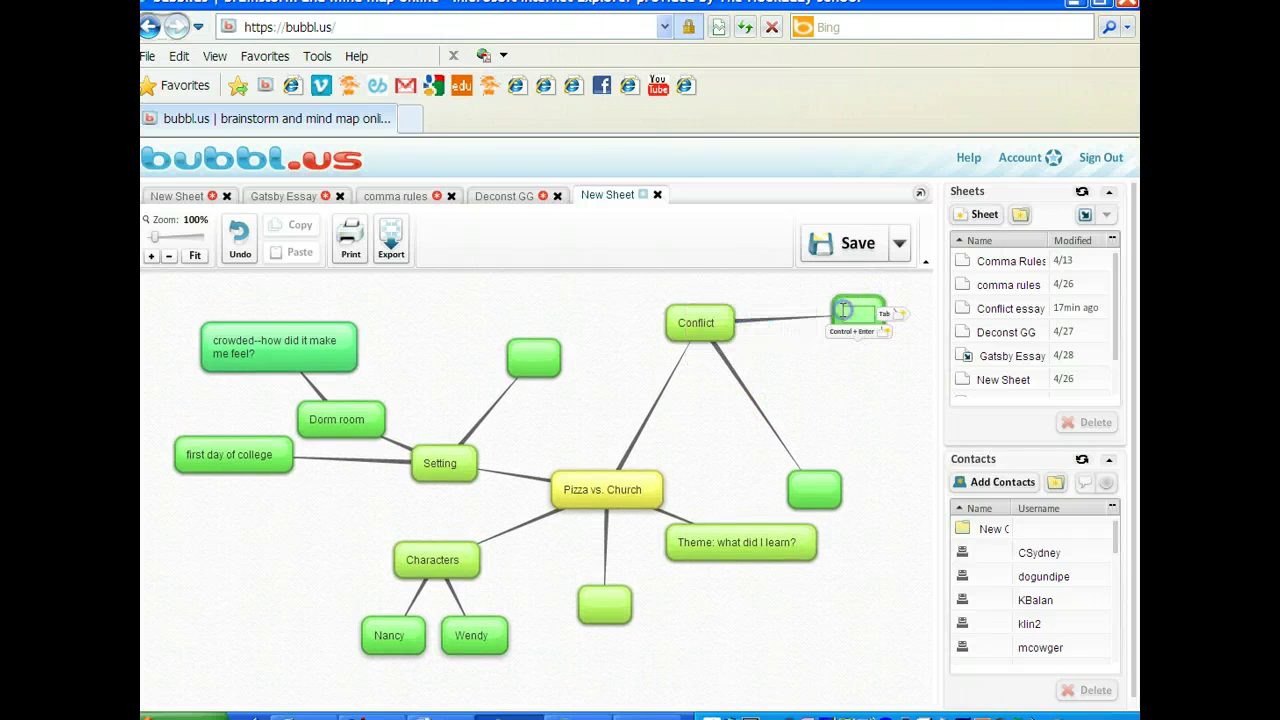
text(choosing)
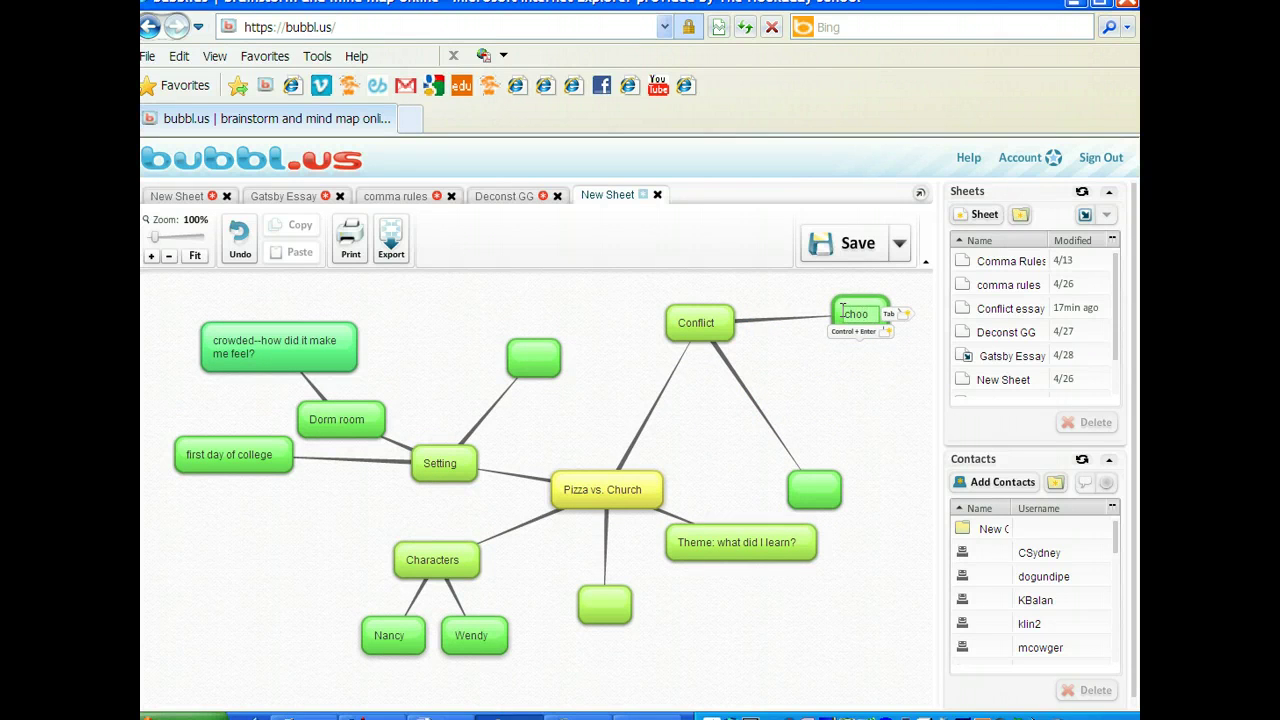
text(end)
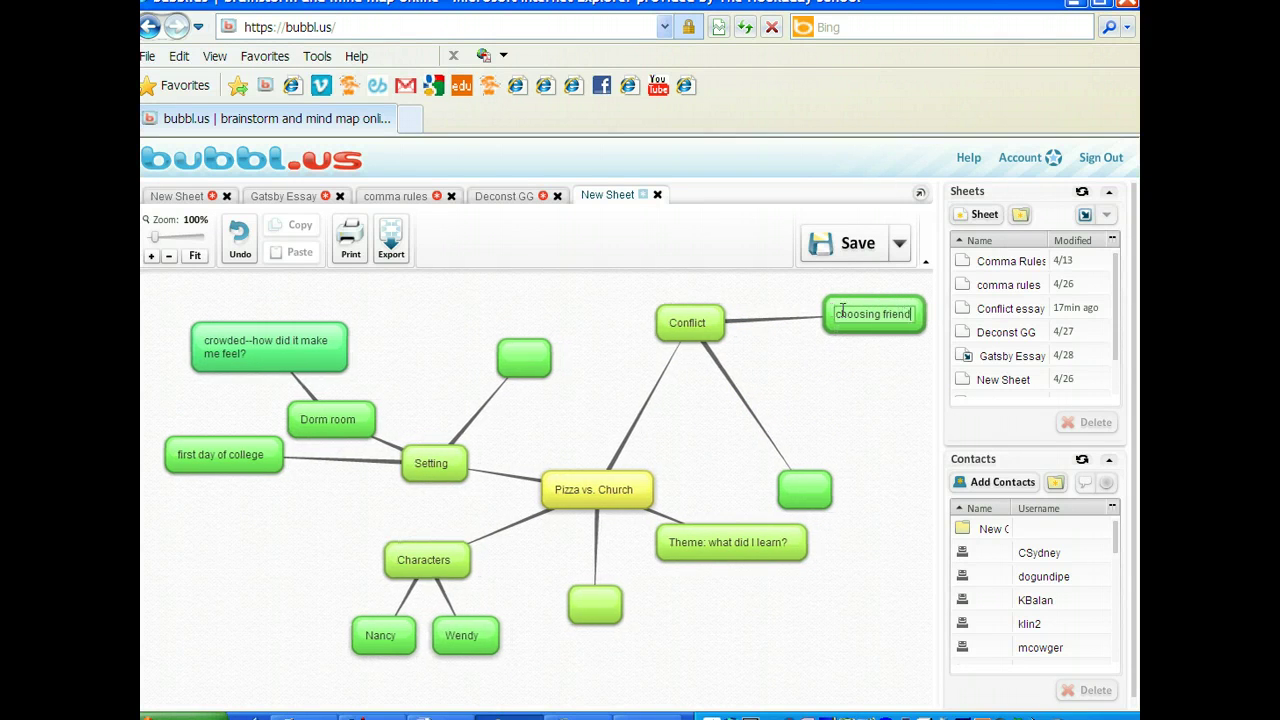
text(s vs.)
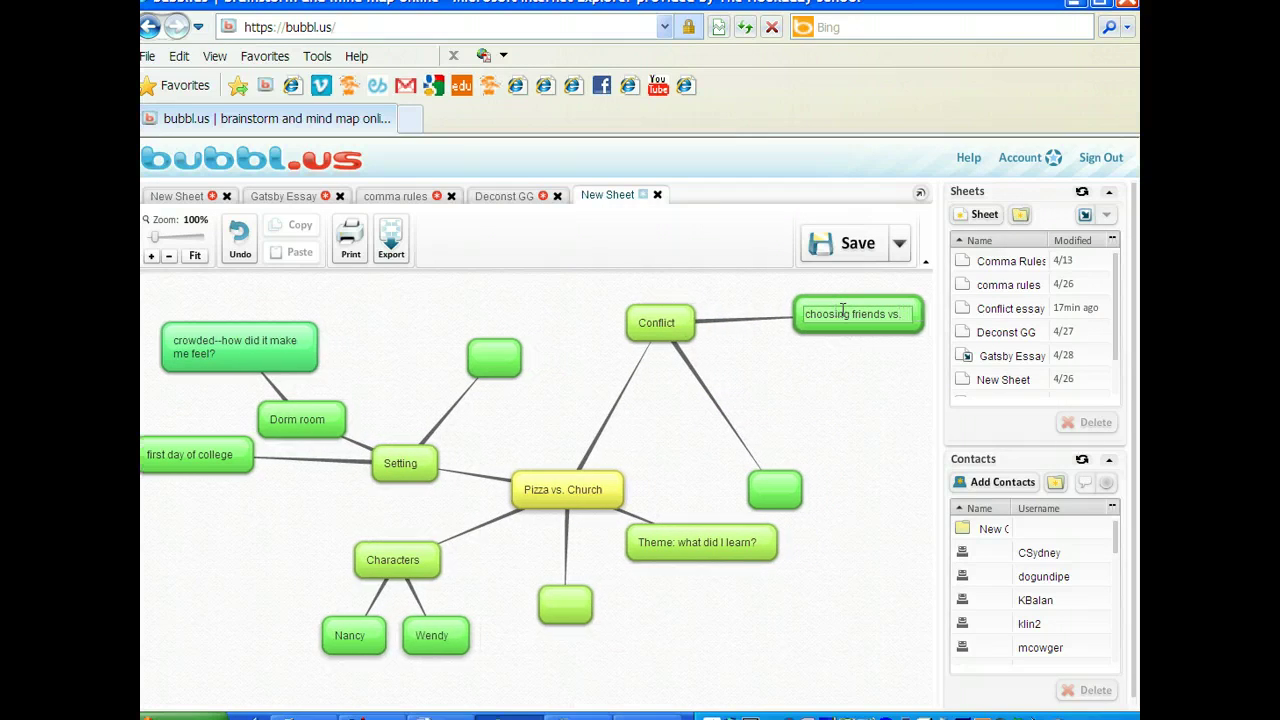
text( commitment)
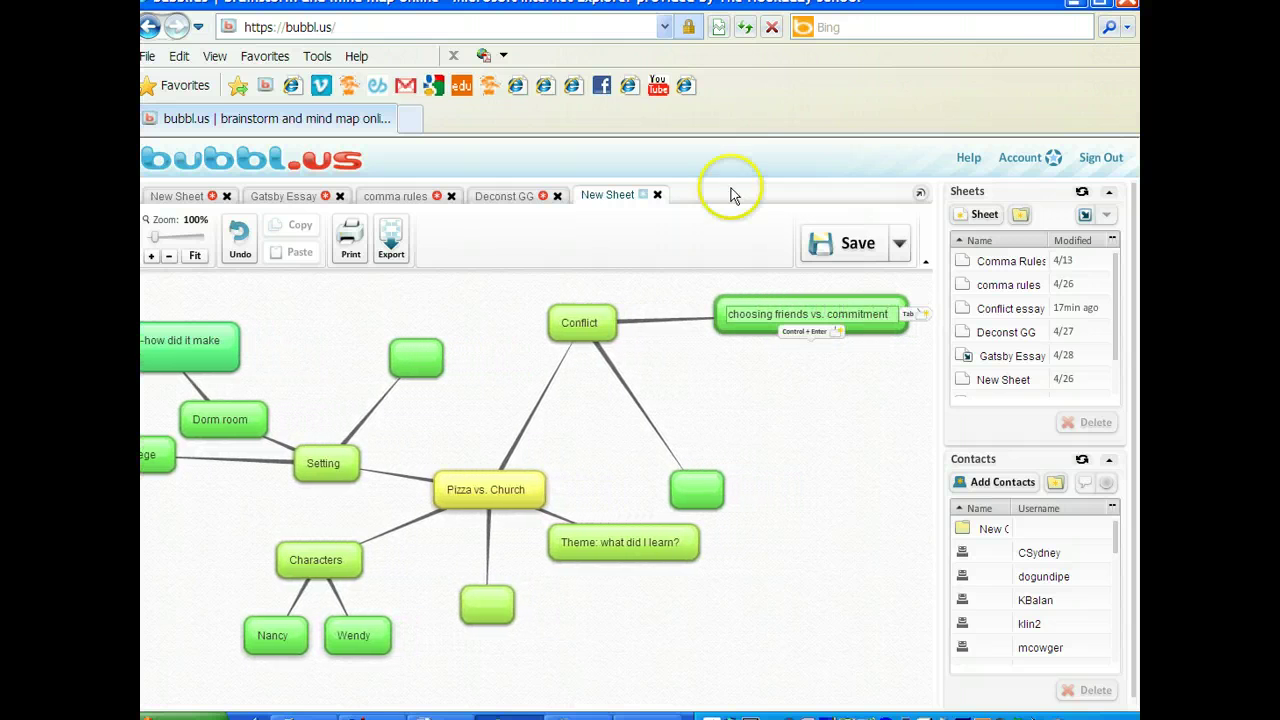
drag(468, 395, 552, 405)
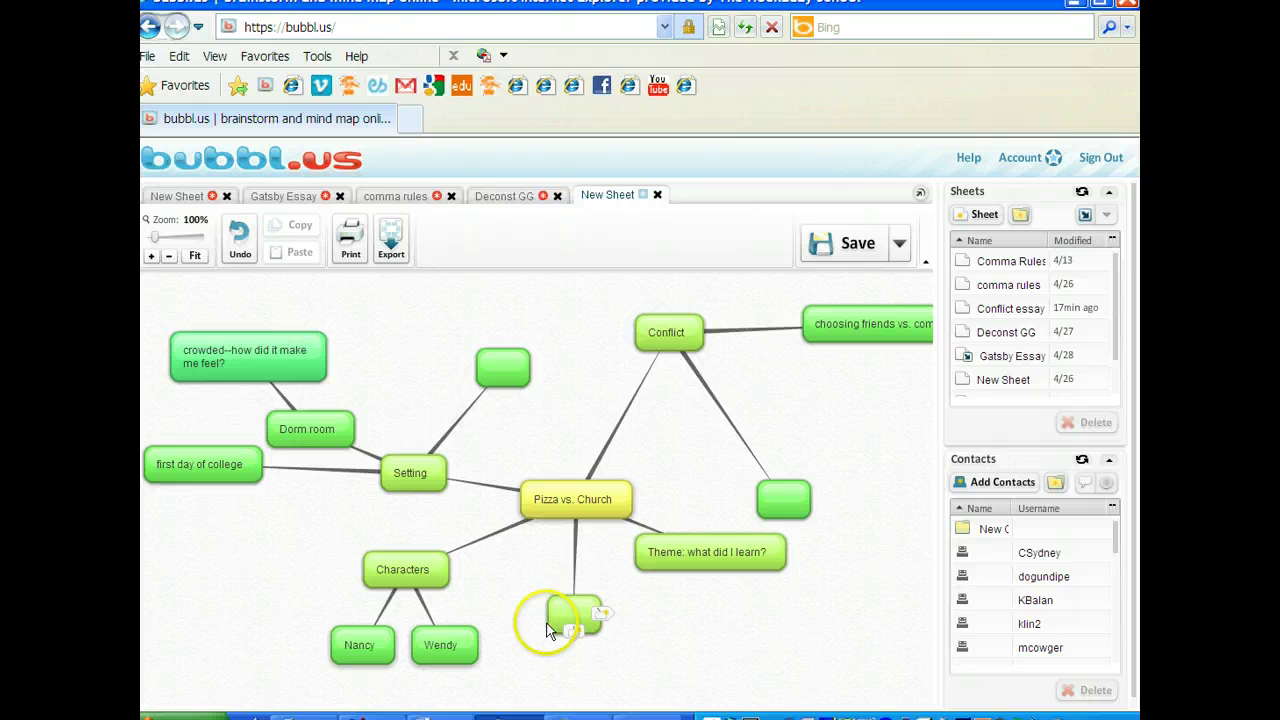
mouse_move(558, 625)
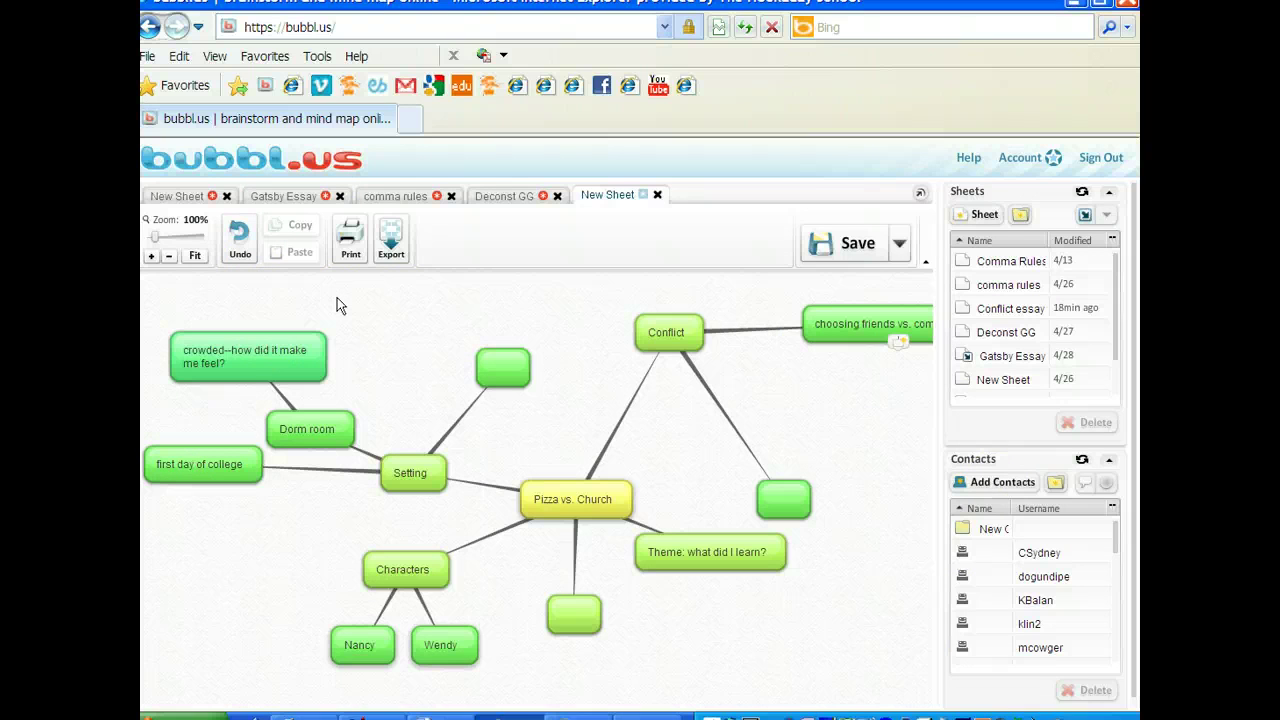
click(435, 314)
click(389, 440)
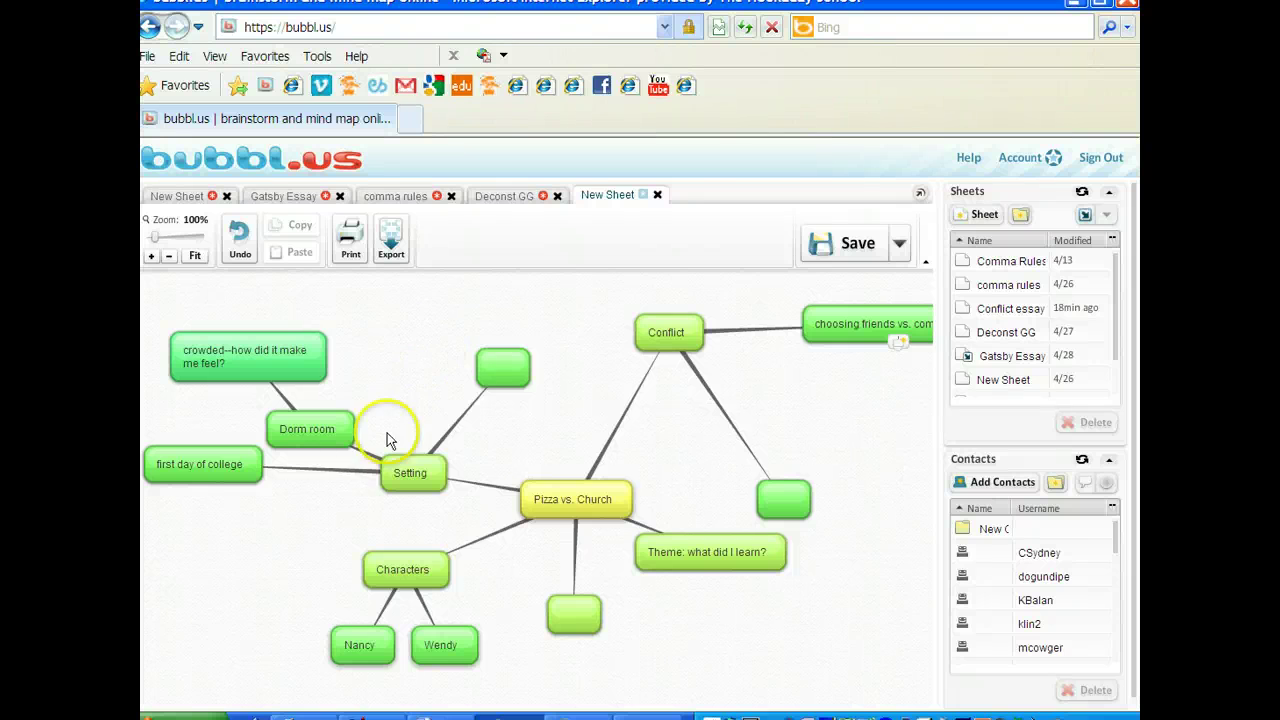